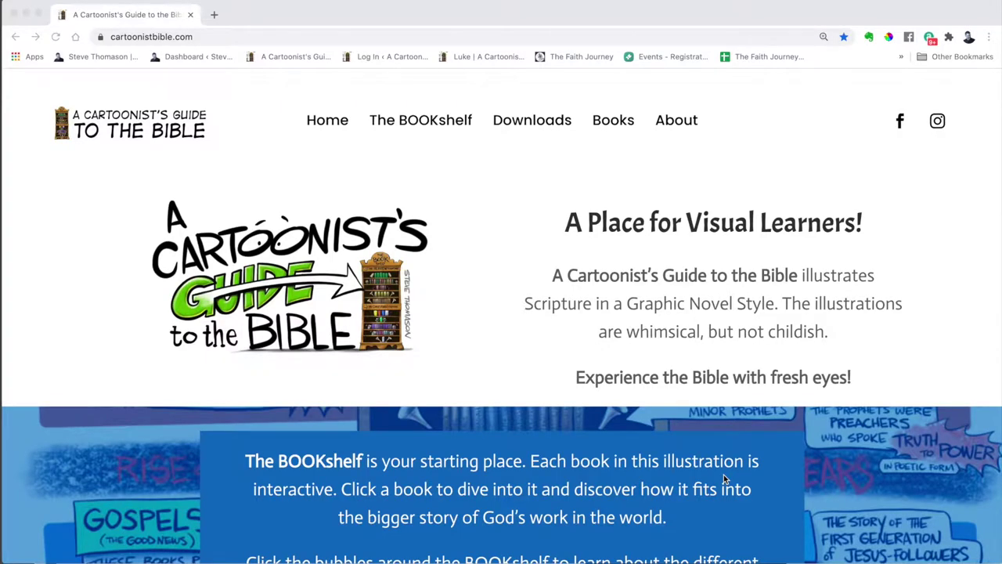
- Open the Luke book from the Gospels shelf of the interactive BOOKshelf illustration on the home page
{"action": "left_click", "coordinate": [229, 36]}
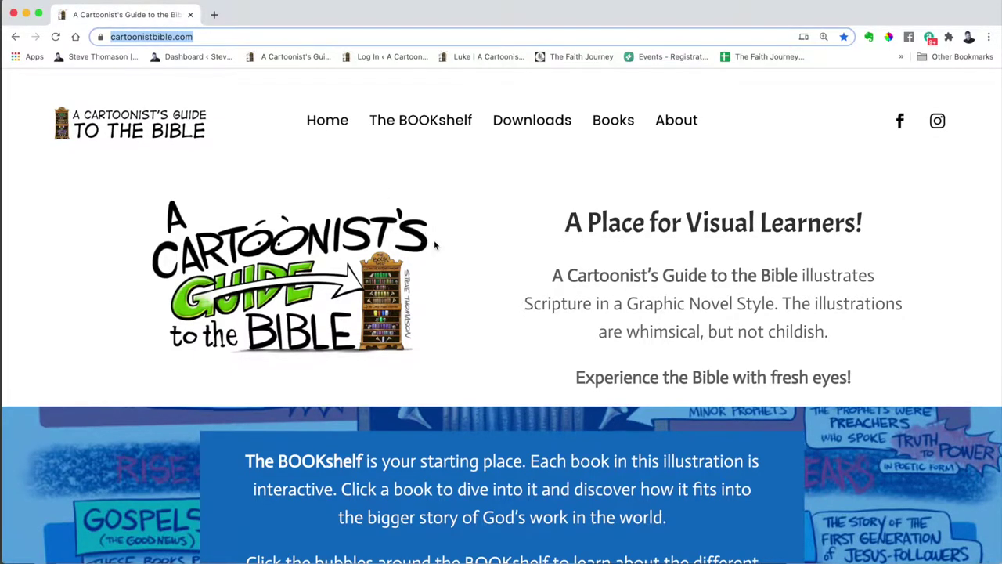
{"action": "scroll", "coordinate": [437, 243], "scroll_direction": "down", "scroll_amount": 1}
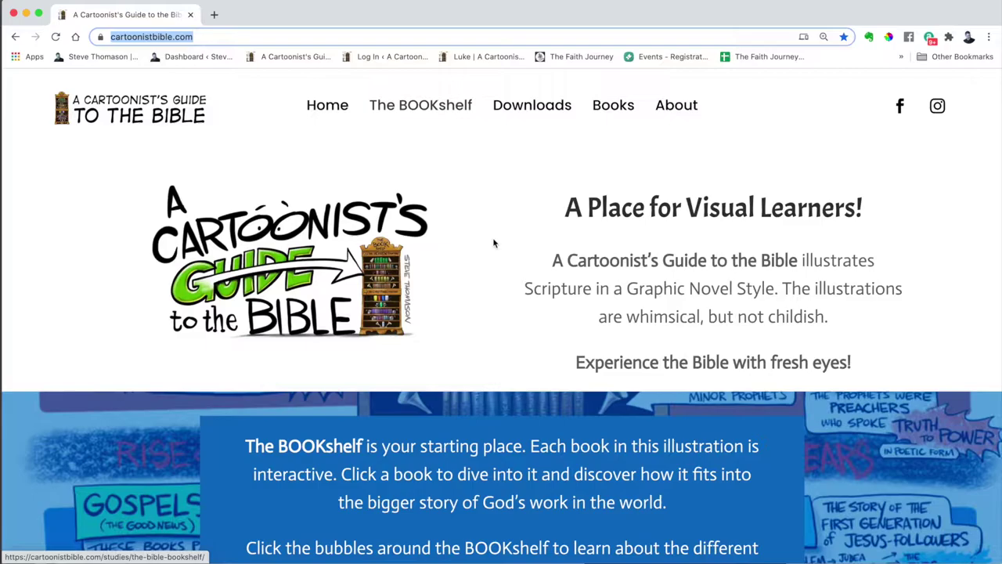
{"action": "scroll", "coordinate": [493, 242], "scroll_direction": "down", "scroll_amount": 6}
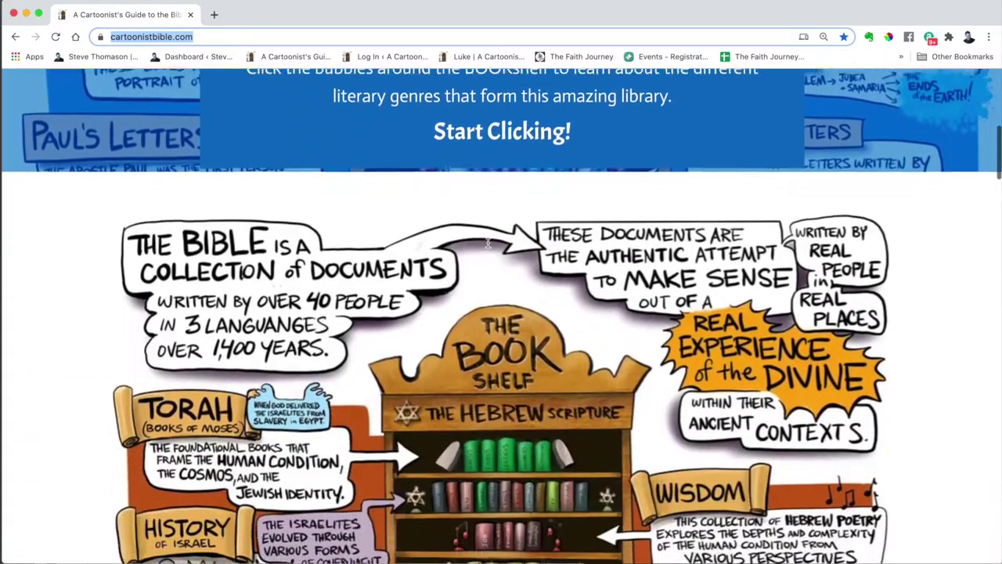
{"action": "scroll", "coordinate": [487, 242], "scroll_direction": "down", "scroll_amount": 2}
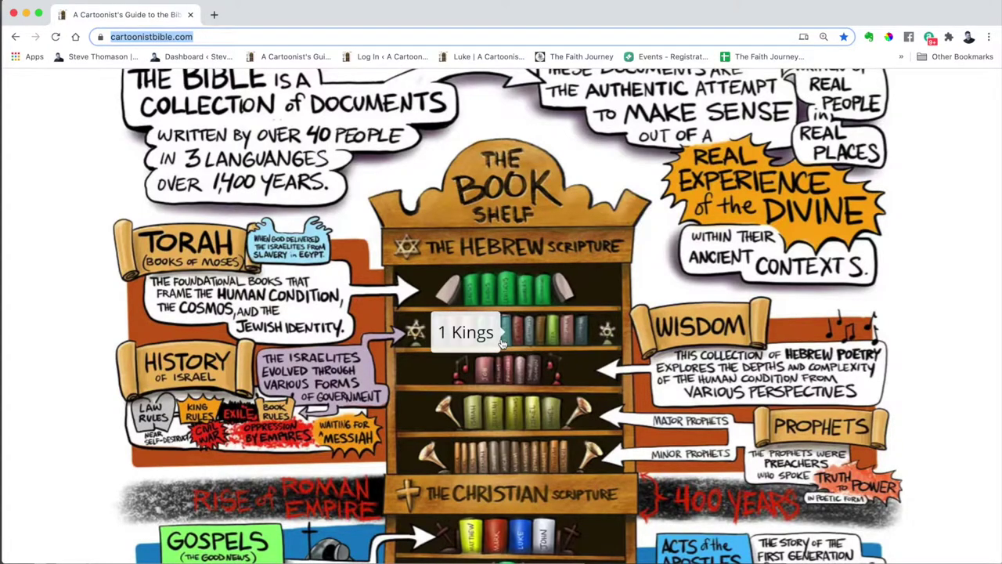
{"action": "scroll", "coordinate": [502, 343], "scroll_direction": "down", "scroll_amount": 2}
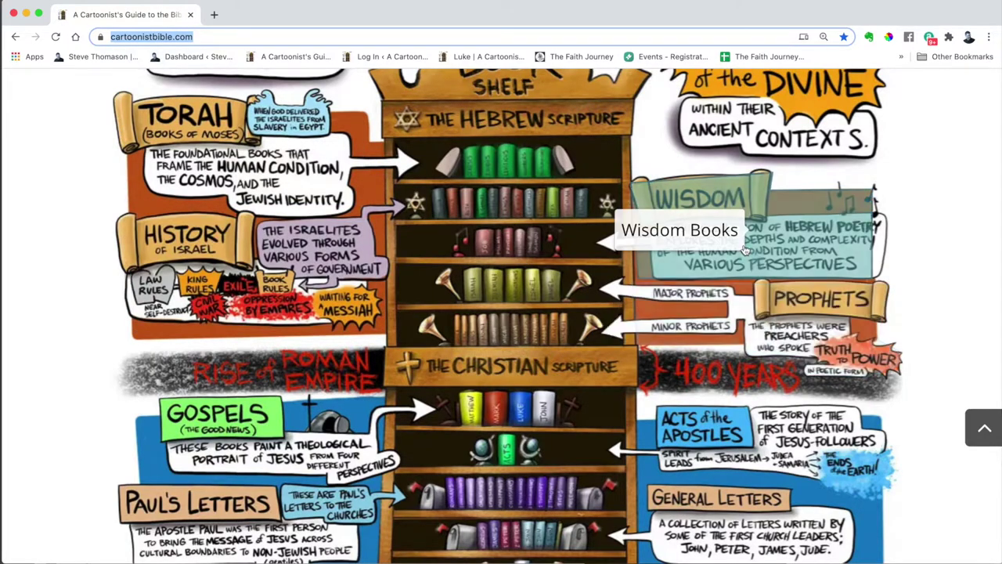
{"action": "scroll", "coordinate": [749, 319], "scroll_direction": "down", "scroll_amount": 3}
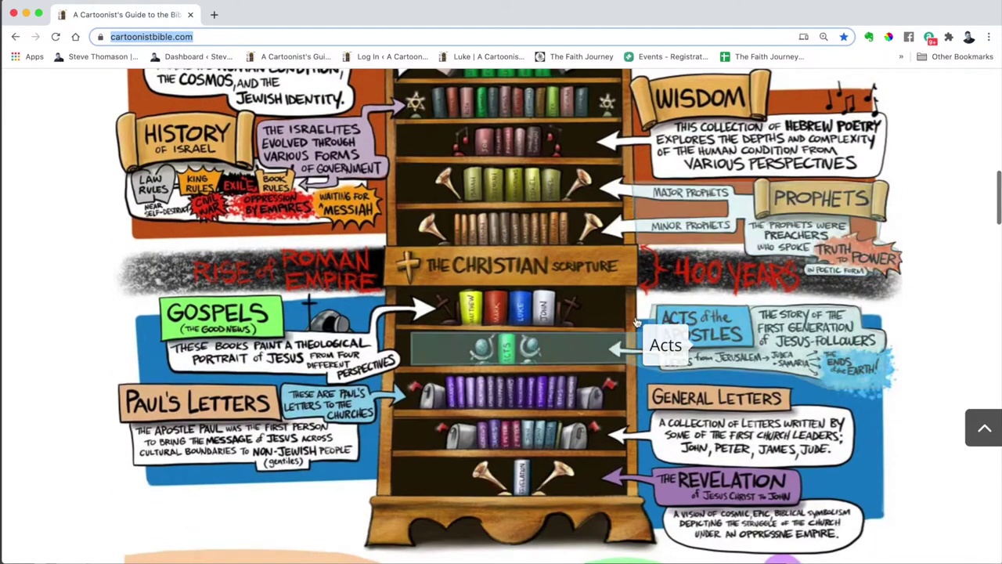
{"action": "left_click", "coordinate": [522, 313]}
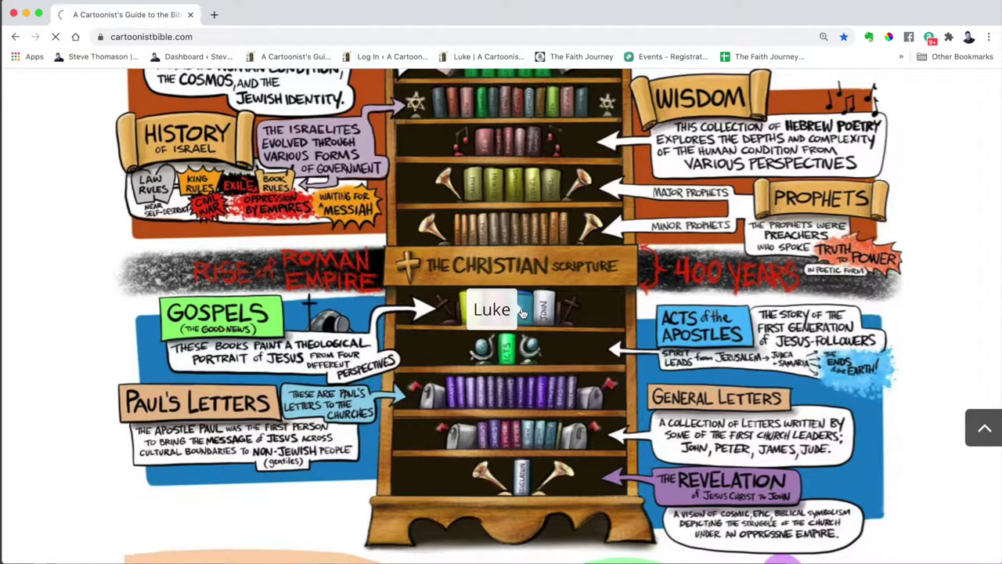
- Examine the Gospel of Luke overview image from Part One through Part Four, including the page and verse labels
{"action": "scroll", "coordinate": [540, 329], "scroll_direction": "down", "scroll_amount": 3}
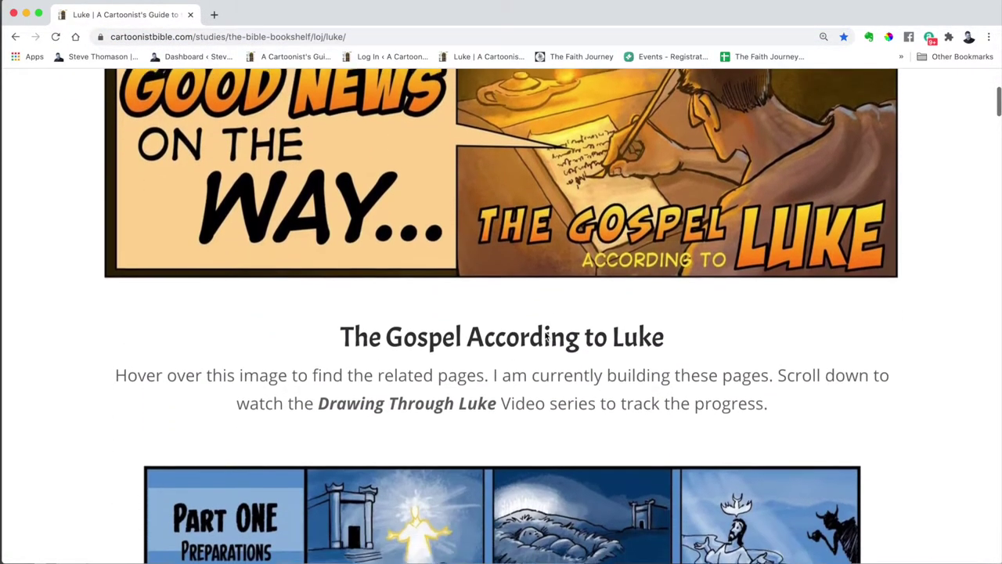
{"action": "scroll", "coordinate": [546, 334], "scroll_direction": "down", "scroll_amount": 1}
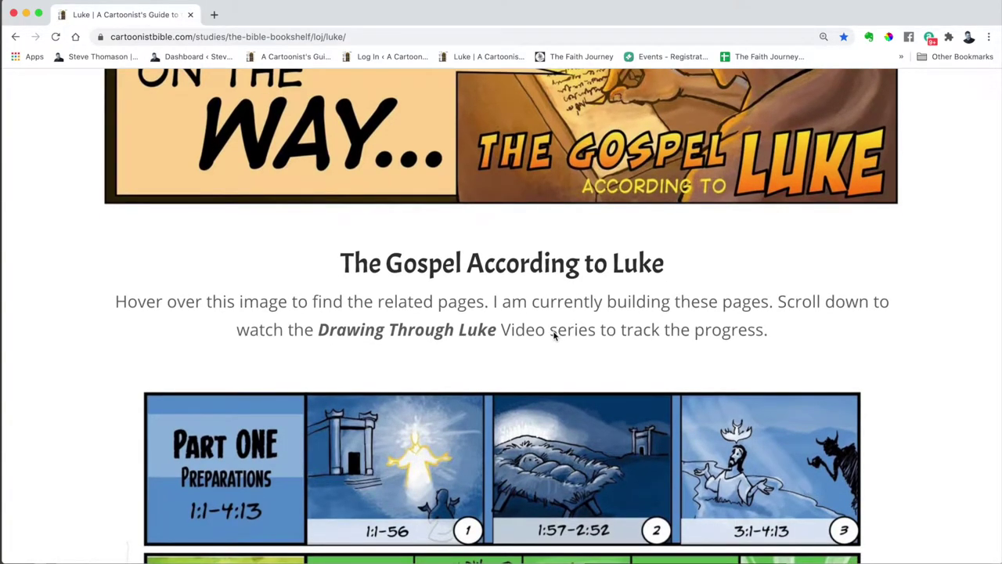
{"action": "scroll", "coordinate": [553, 334], "scroll_direction": "down", "scroll_amount": 5}
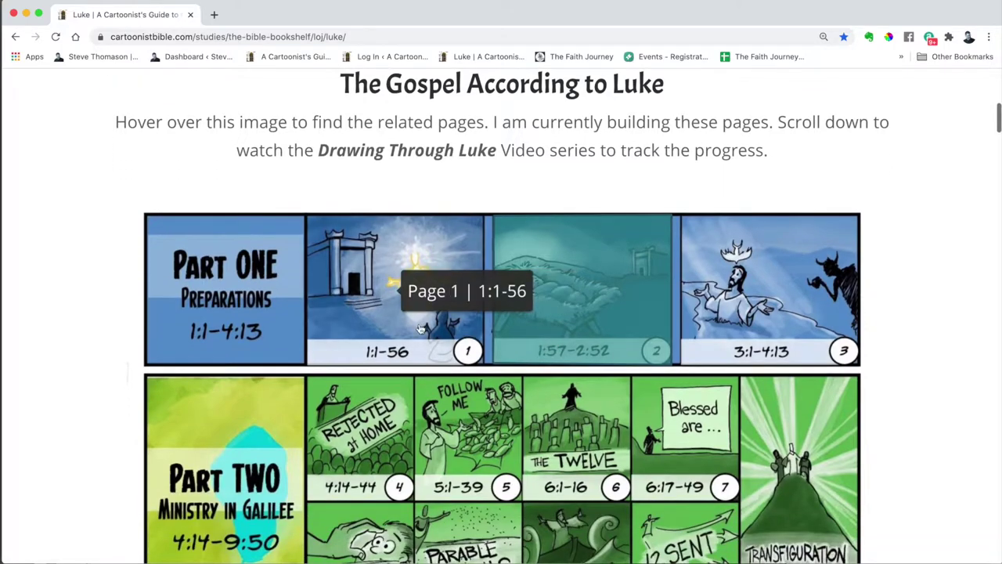
{"action": "scroll", "coordinate": [414, 314], "scroll_direction": "down", "scroll_amount": 10}
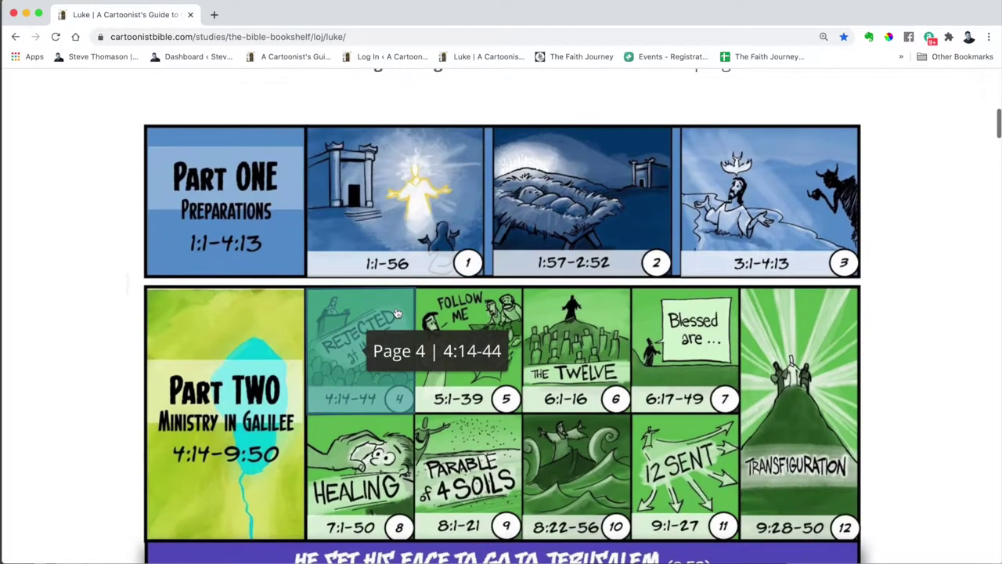
{"action": "scroll", "coordinate": [397, 313], "scroll_direction": "down", "scroll_amount": 10}
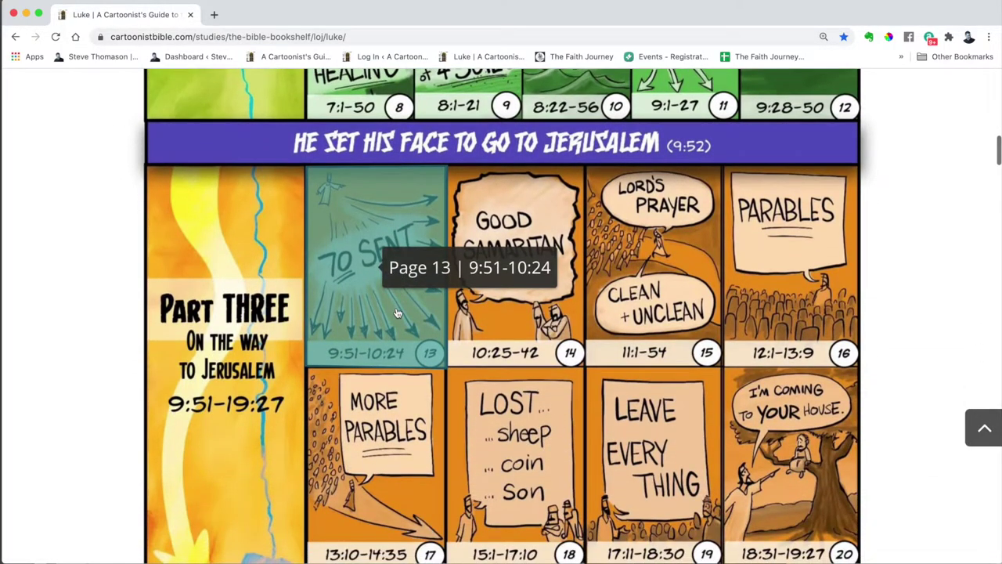
{"action": "scroll", "coordinate": [396, 311], "scroll_direction": "down", "scroll_amount": 2}
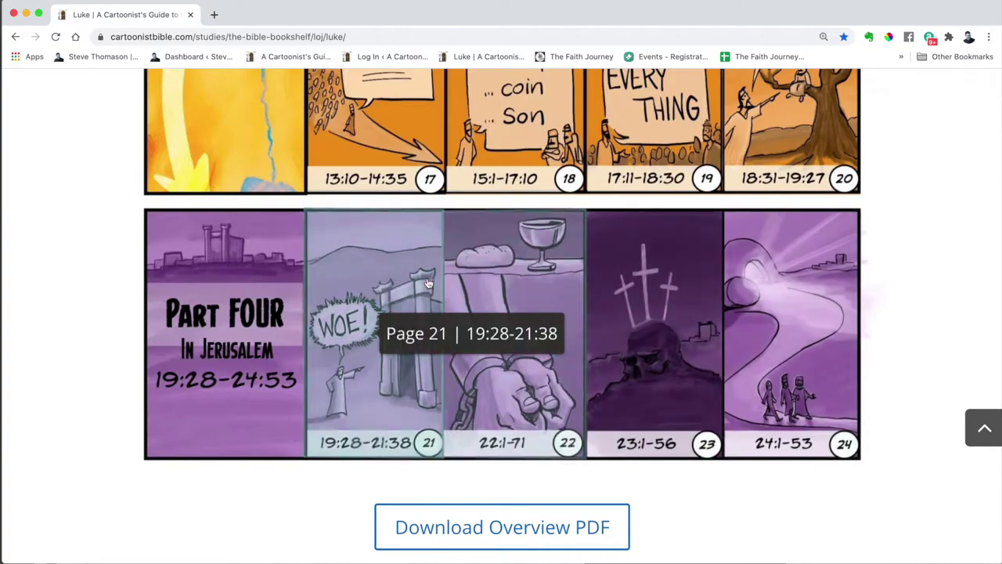
- Open Page 1 (1:1-56) from Part One of the Luke overview image
{"action": "scroll", "coordinate": [427, 283], "scroll_direction": "up", "scroll_amount": 7}
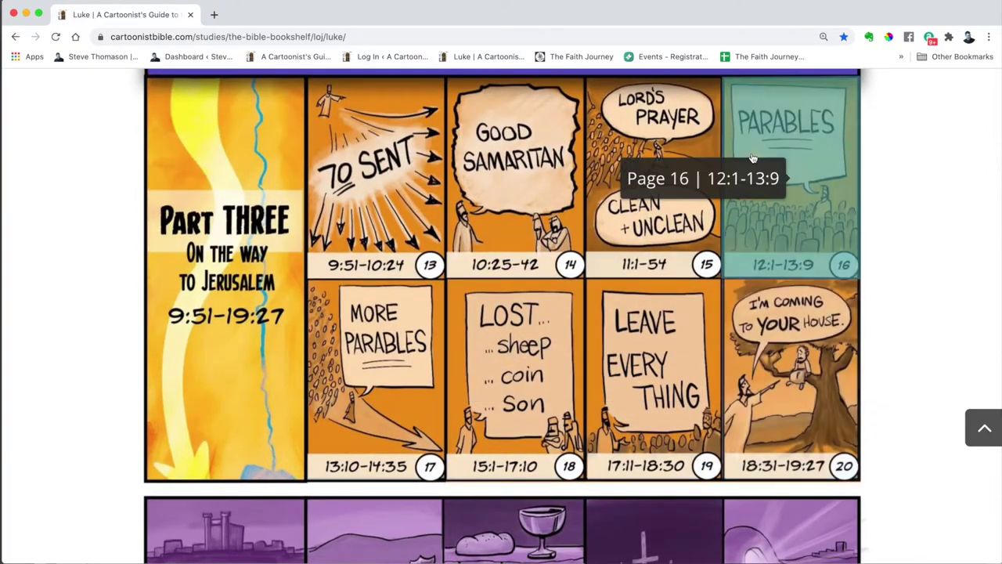
{"action": "scroll", "coordinate": [391, 200], "scroll_direction": "up", "scroll_amount": 8}
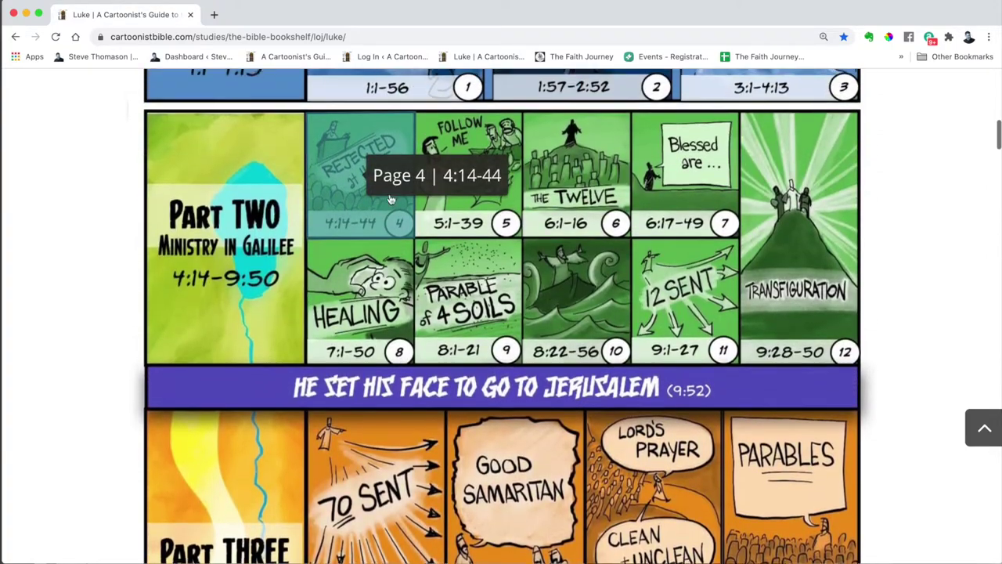
{"action": "scroll", "coordinate": [390, 199], "scroll_direction": "up", "scroll_amount": 8}
{"action": "scroll", "coordinate": [389, 200], "scroll_direction": "down", "scroll_amount": 9}
{"action": "scroll", "coordinate": [389, 199], "scroll_direction": "up", "scroll_amount": 3}
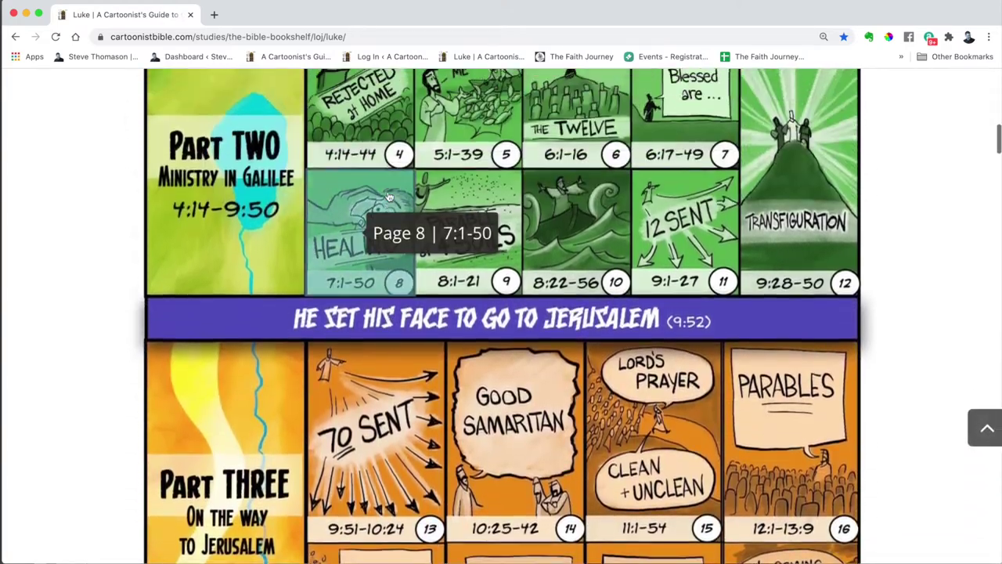
{"action": "scroll", "coordinate": [389, 197], "scroll_direction": "up", "scroll_amount": 4}
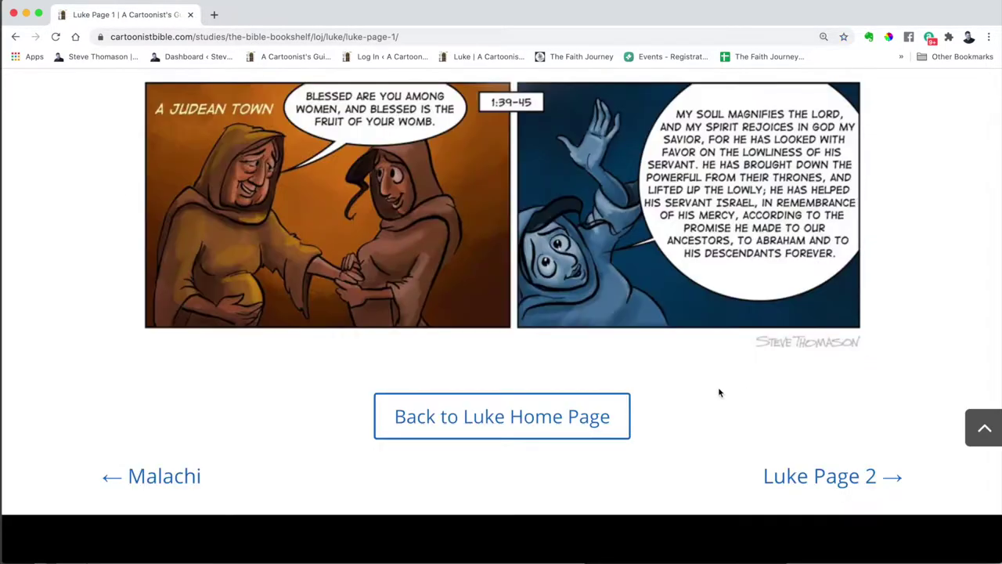
- Preview the Luke 1 PowerPoint in the Downloads section up to slide 5 and view the download options beneath it
{"action": "scroll", "coordinate": [715, 386], "scroll_direction": "down", "scroll_amount": 4}
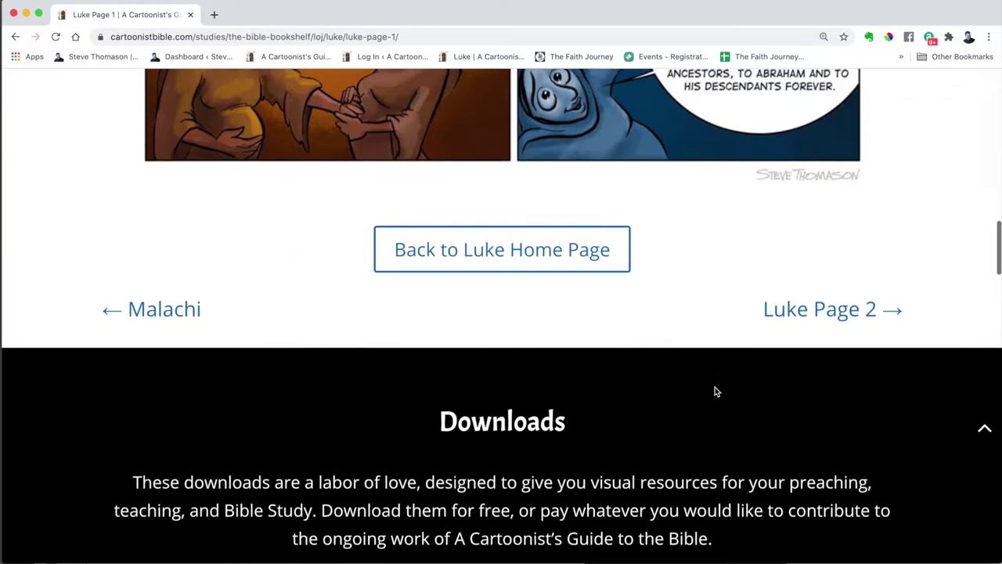
{"action": "scroll", "coordinate": [714, 387], "scroll_direction": "down", "scroll_amount": 5}
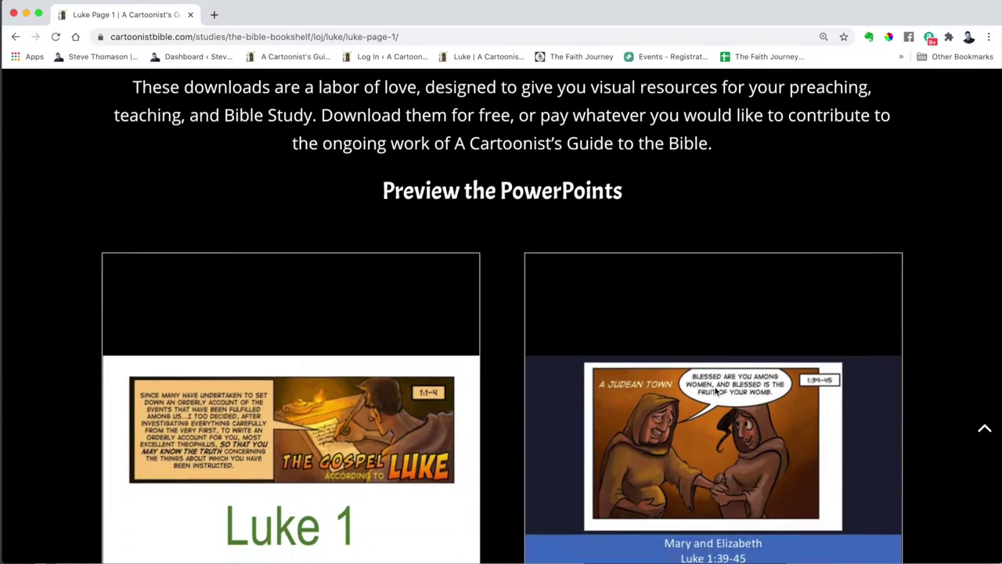
{"action": "scroll", "coordinate": [715, 389], "scroll_direction": "down", "scroll_amount": 3}
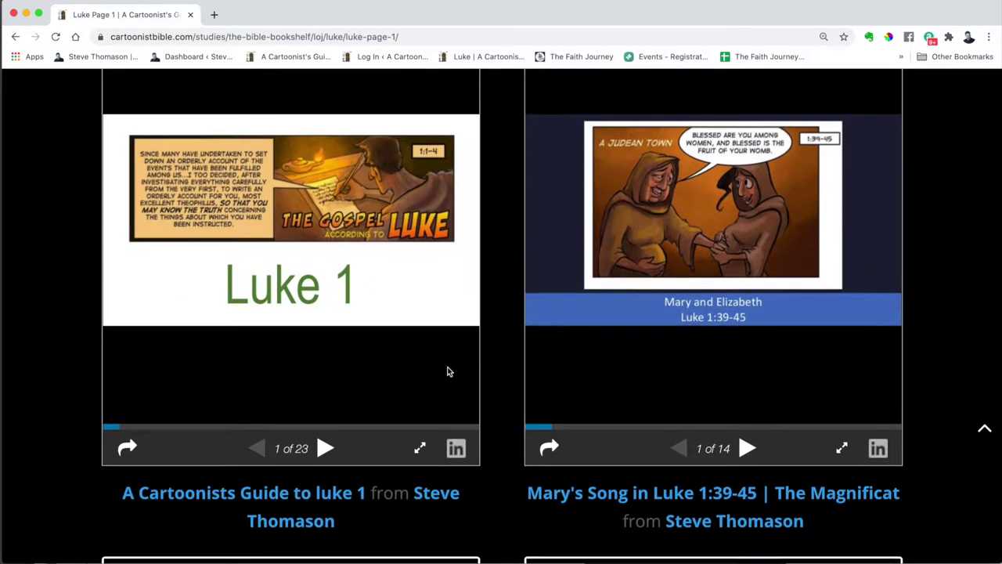
{"action": "scroll", "coordinate": [449, 371], "scroll_direction": "down", "scroll_amount": 1}
{"action": "left_click", "coordinate": [324, 440]}
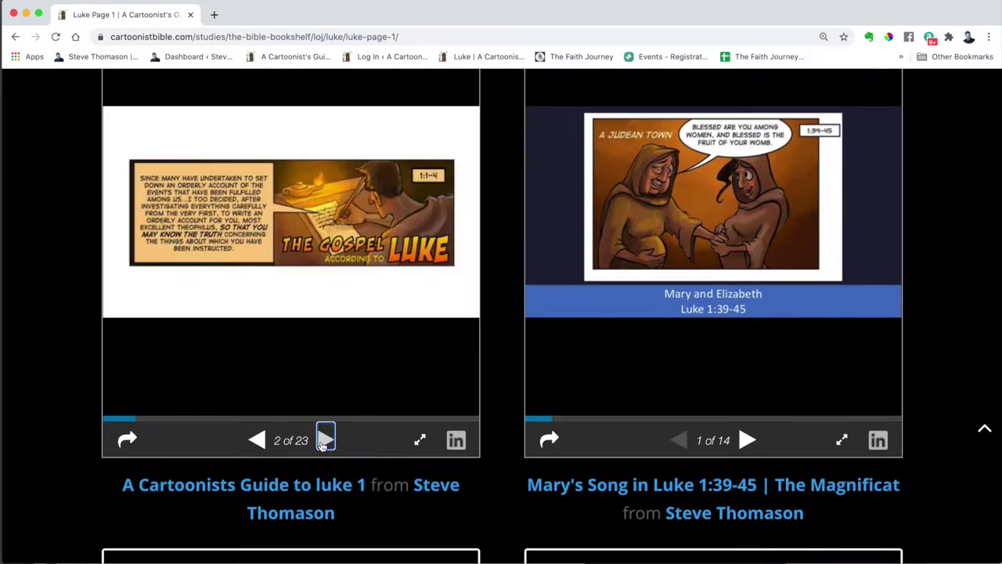
{"action": "left_click", "coordinate": [324, 440]}
{"action": "left_click", "coordinate": [324, 441]}
{"action": "left_click", "coordinate": [324, 440]}
{"action": "scroll", "coordinate": [324, 443], "scroll_direction": "down", "scroll_amount": 3}
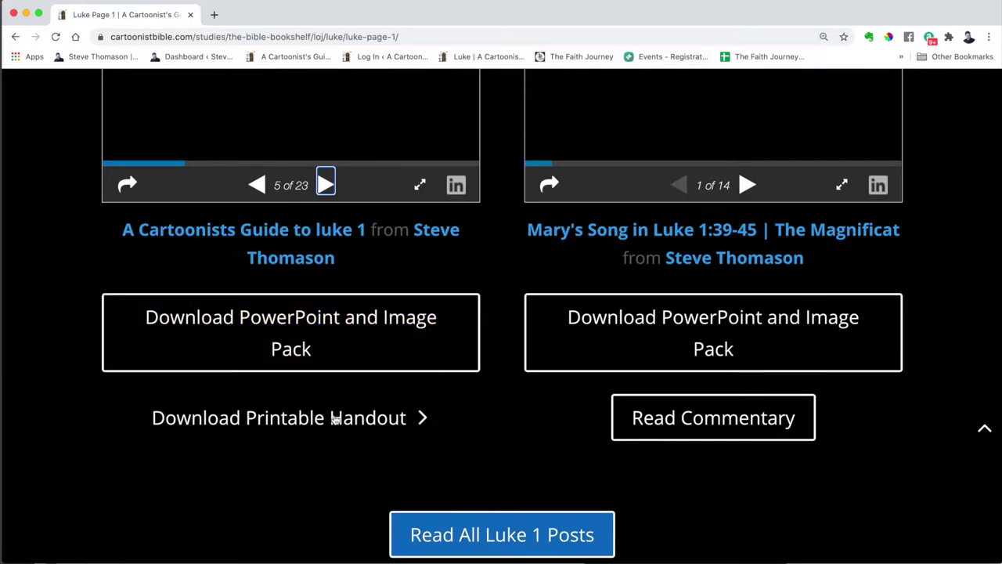
- Return from the end of the Luke Page 1 comic to the Luke home page
{"action": "scroll", "coordinate": [402, 299], "scroll_direction": "up", "scroll_amount": 15}
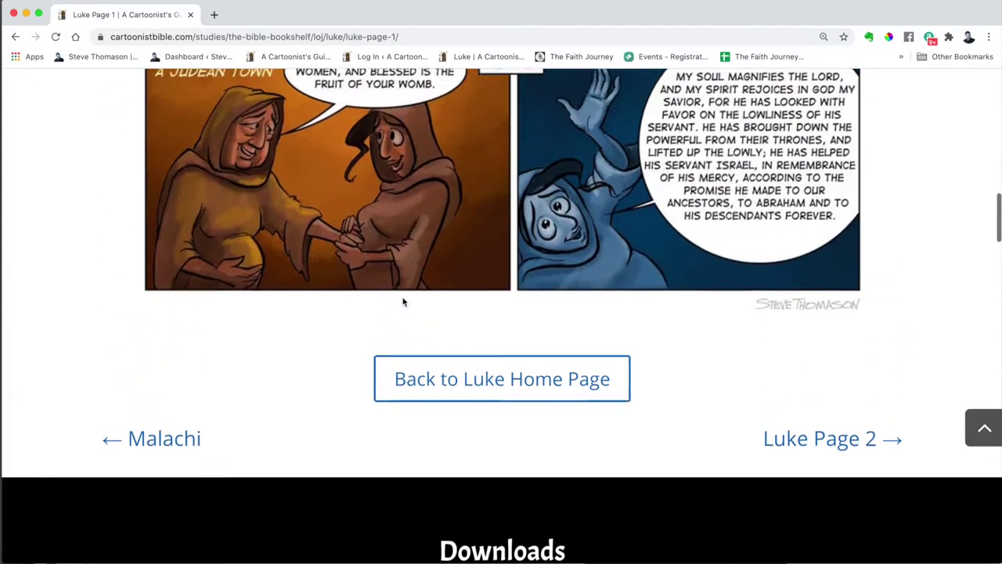
{"action": "scroll", "coordinate": [403, 301], "scroll_direction": "up", "scroll_amount": 3}
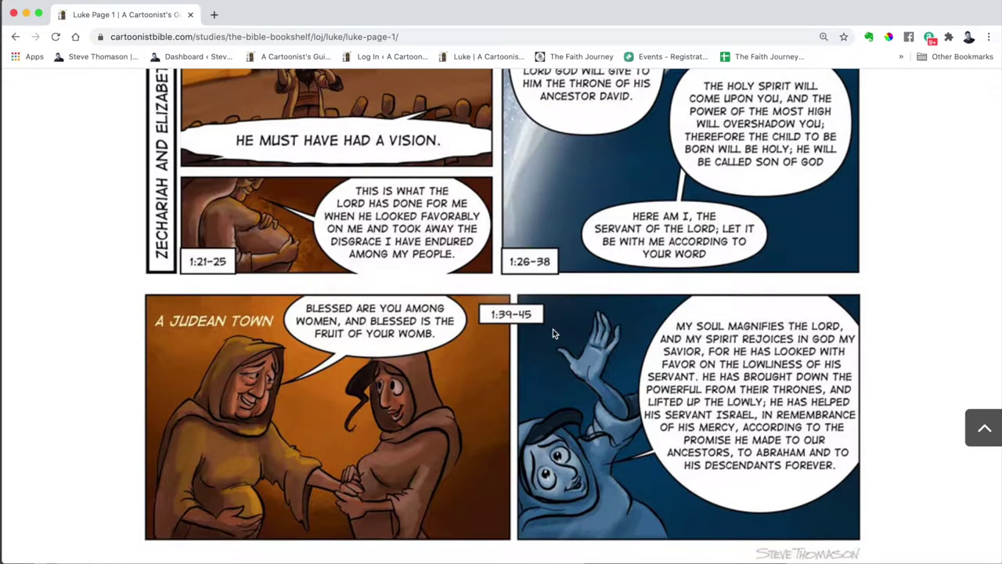
{"action": "scroll", "coordinate": [552, 334], "scroll_direction": "down", "scroll_amount": 3}
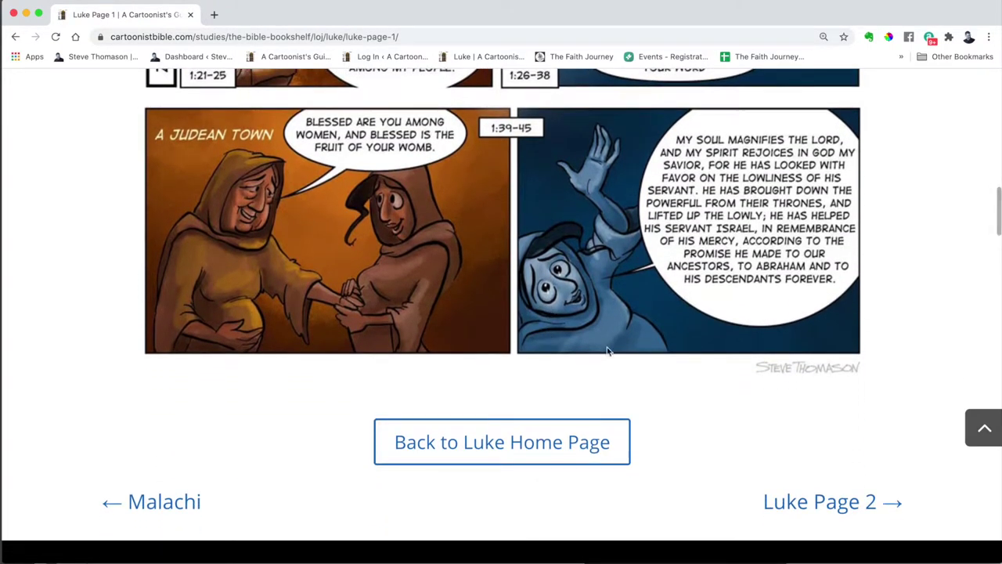
{"action": "left_click", "coordinate": [467, 437]}
- Examine the Narrative Lectionary 2021 chart on the Luke page and check the titles of its dated readings
{"action": "scroll", "coordinate": [414, 427], "scroll_direction": "down", "scroll_amount": 6}
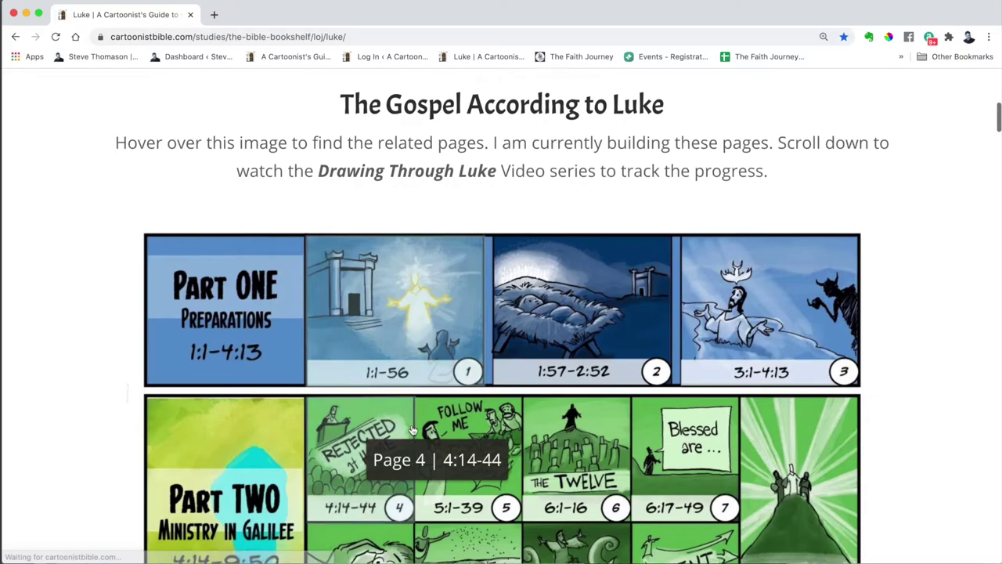
{"action": "scroll", "coordinate": [413, 429], "scroll_direction": "down", "scroll_amount": 15}
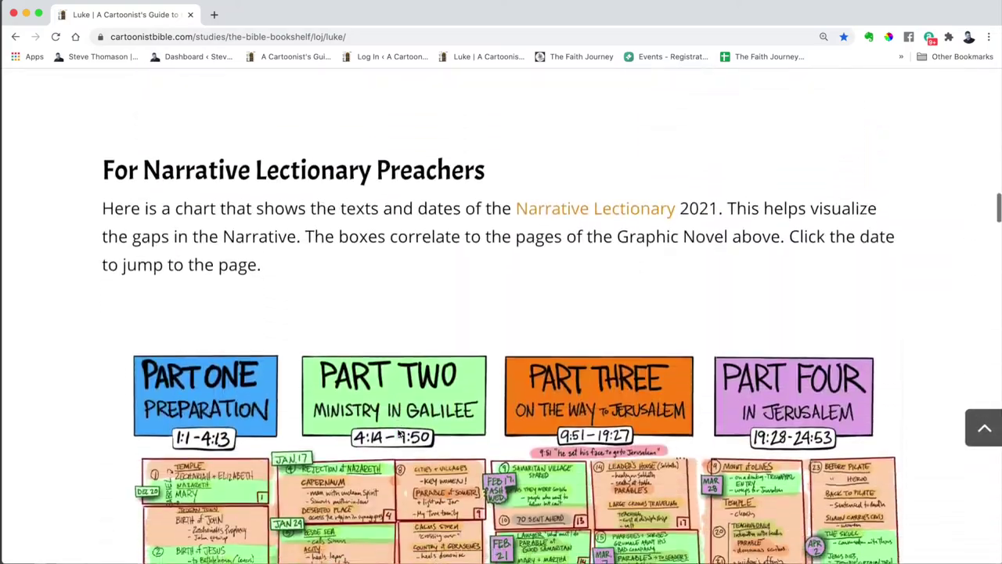
{"action": "scroll", "coordinate": [398, 436], "scroll_direction": "down", "scroll_amount": 4}
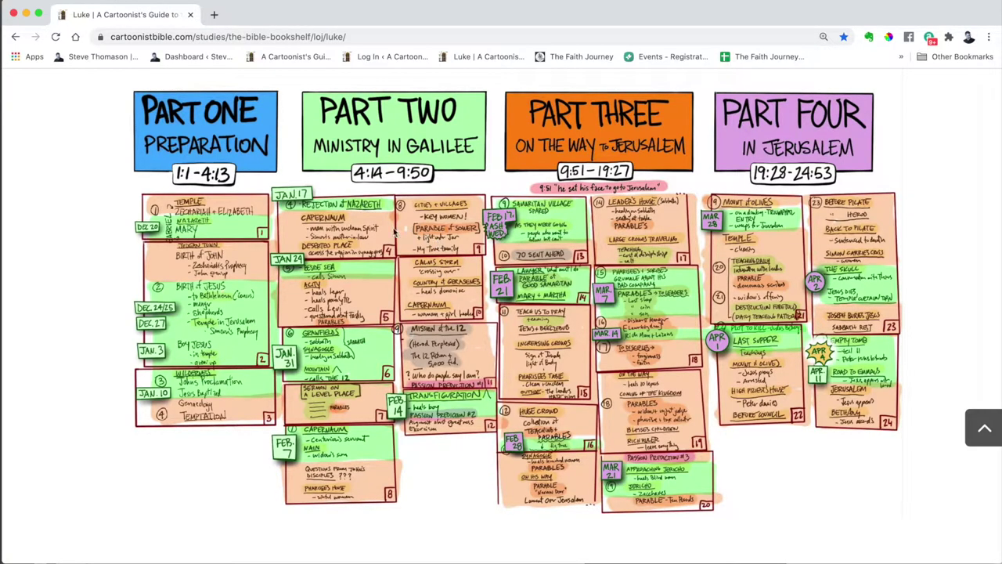
{"action": "mouse_move", "coordinate": [314, 210]}
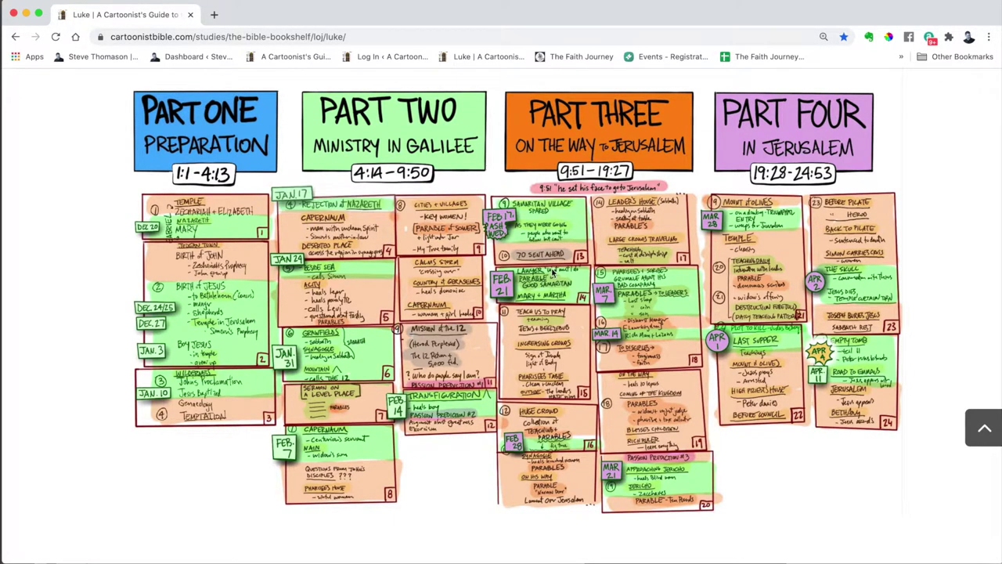
{"action": "mouse_move", "coordinate": [498, 278]}
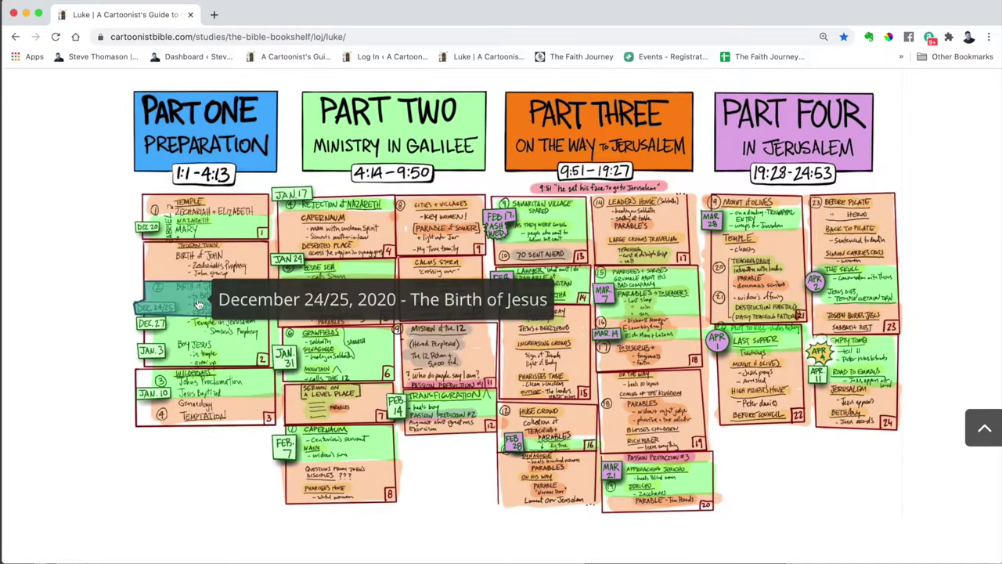
{"action": "mouse_move", "coordinate": [180, 333]}
{"action": "mouse_move", "coordinate": [317, 378]}
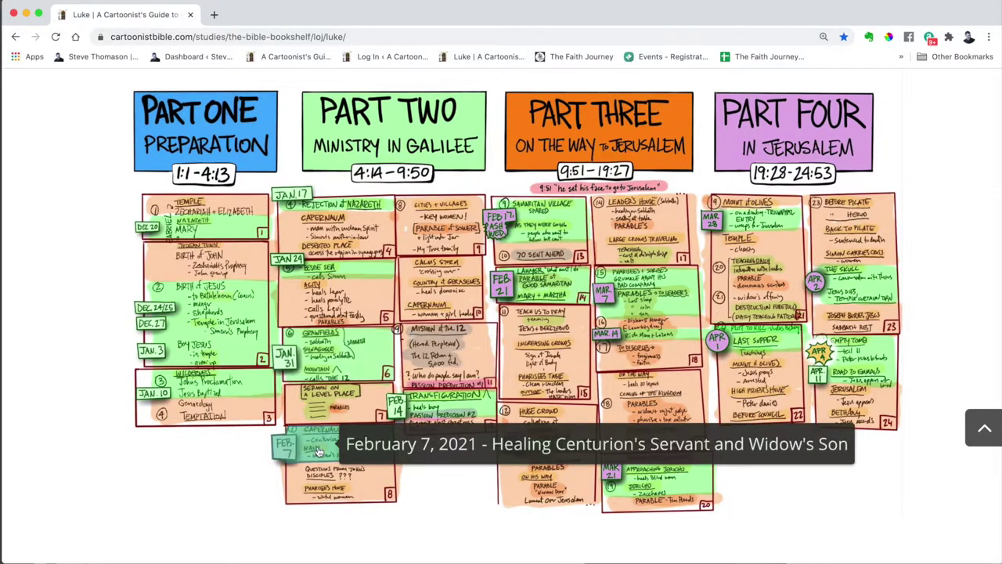
{"action": "mouse_move", "coordinate": [435, 409]}
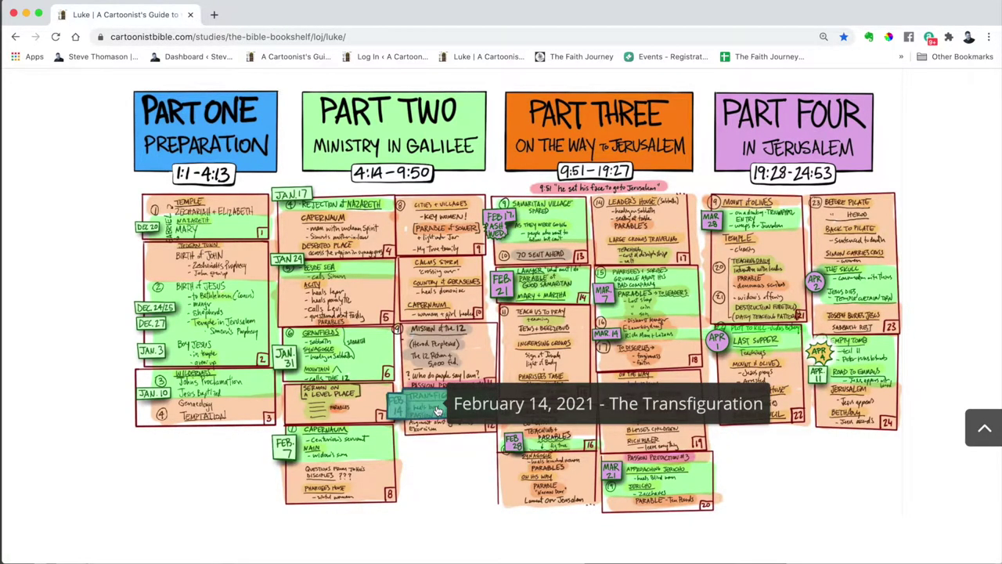
- Open the page for the January 24, 2021 reading, Jesus Calls Disciples, from the lectionary chart and view its comic
{"action": "mouse_move", "coordinate": [291, 274]}
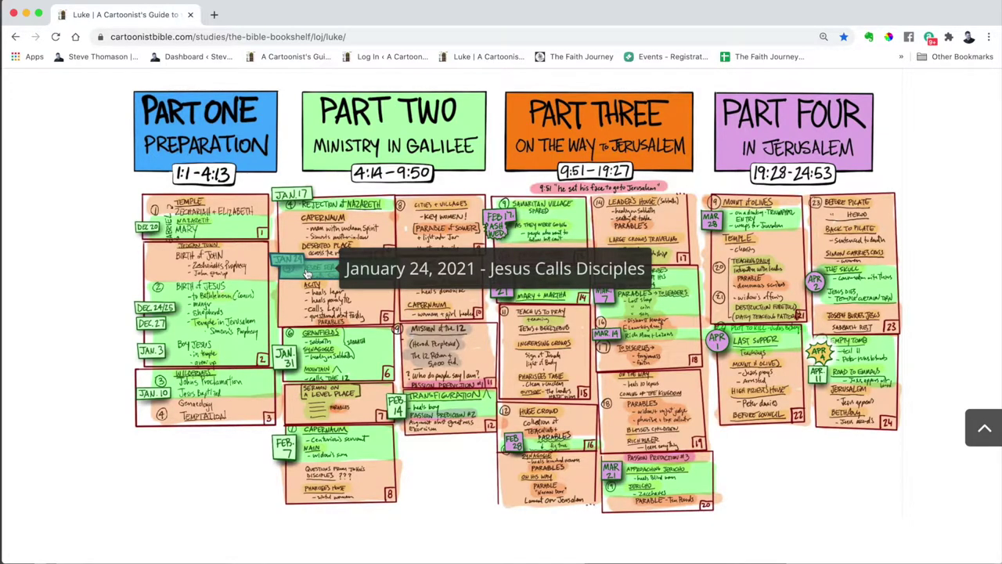
{"action": "left_click", "coordinate": [306, 272]}
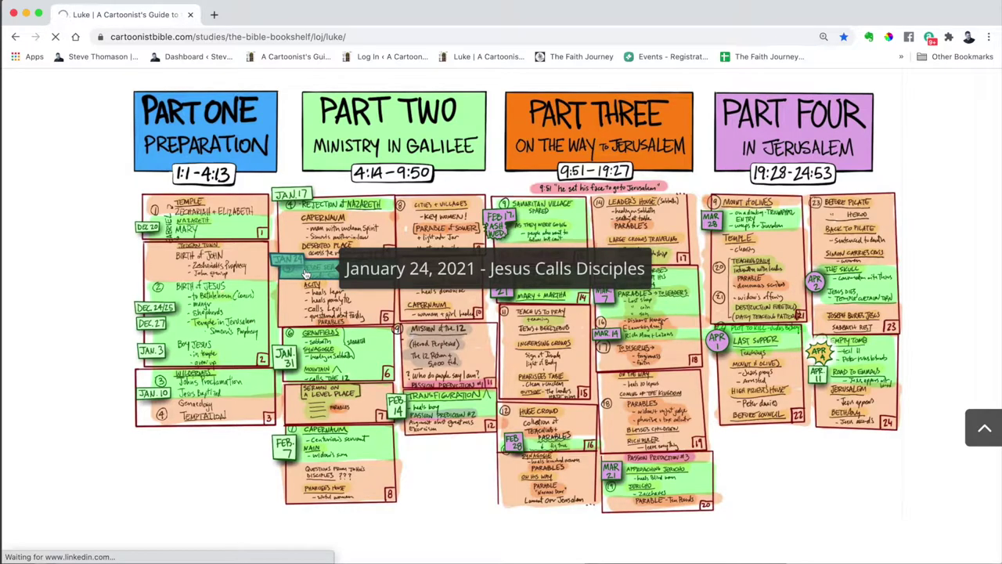
{"action": "scroll", "coordinate": [230, 300], "scroll_direction": "down", "scroll_amount": 5}
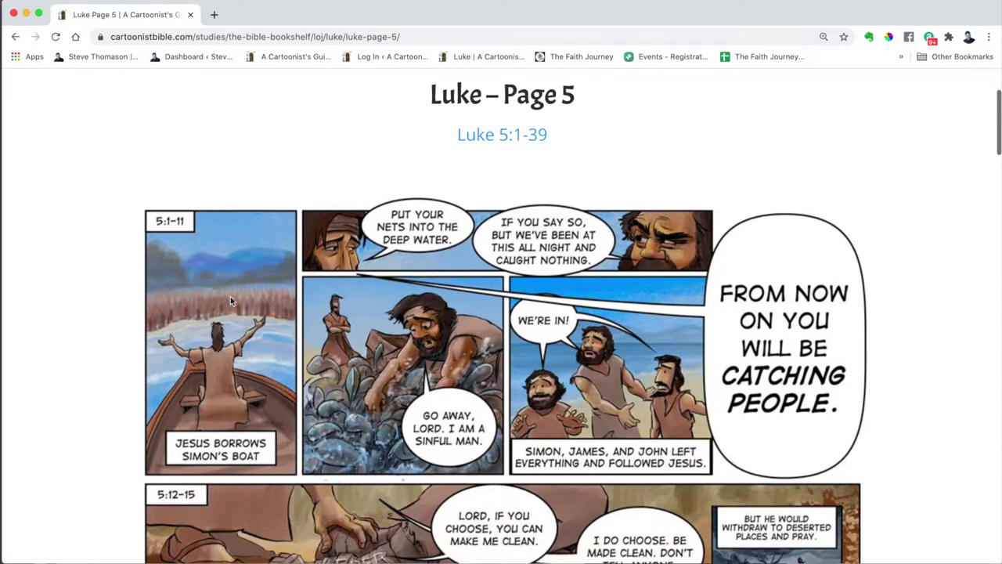
- Look through the whole Luke Page 5 page, from the comic and PowerPoint preview to the resource links, and return to its beginning
{"action": "scroll", "coordinate": [213, 303], "scroll_direction": "down", "scroll_amount": 15}
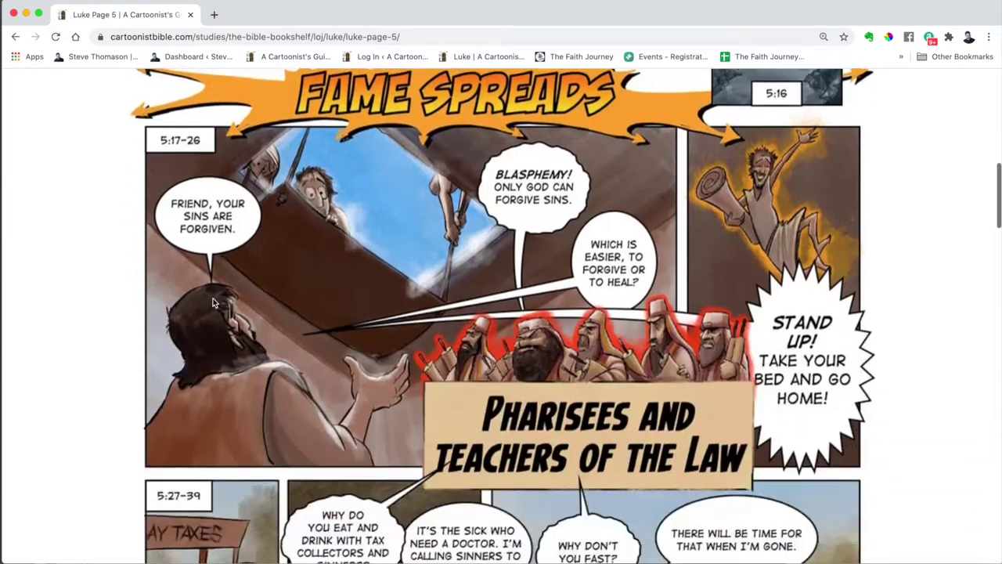
{"action": "scroll", "coordinate": [213, 302], "scroll_direction": "down", "scroll_amount": 12}
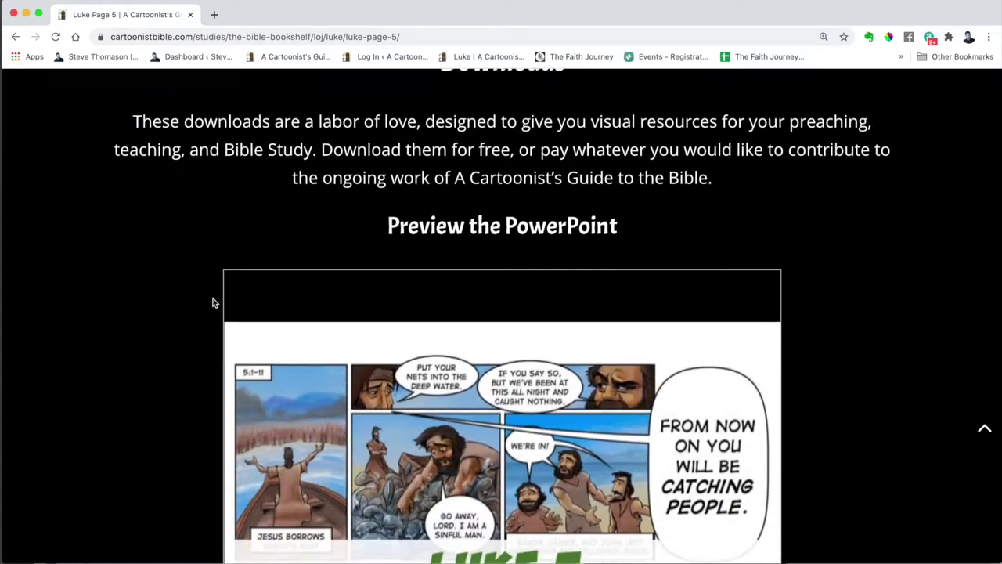
{"action": "scroll", "coordinate": [127, 294], "scroll_direction": "down", "scroll_amount": 10}
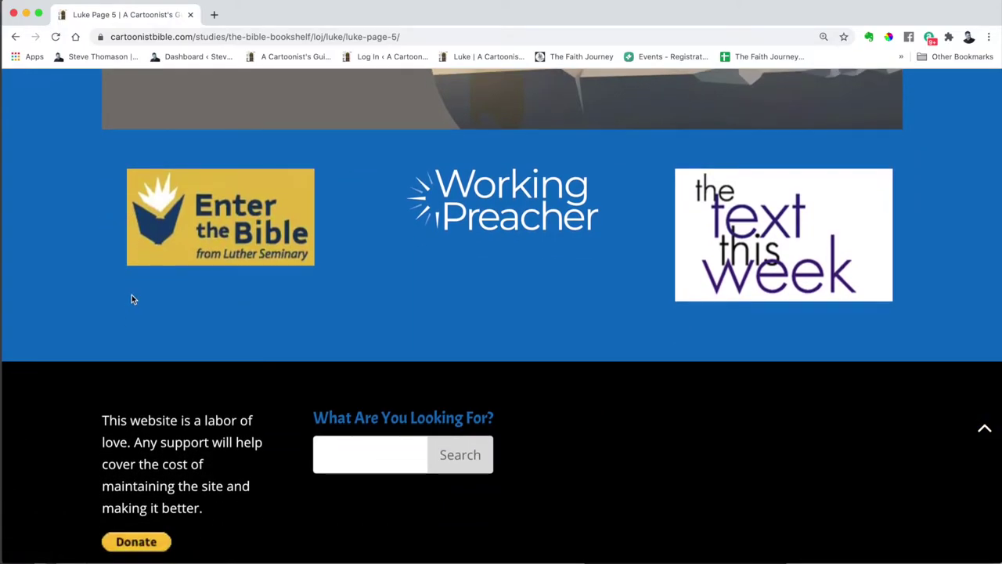
{"action": "left_click", "coordinate": [984, 433]}
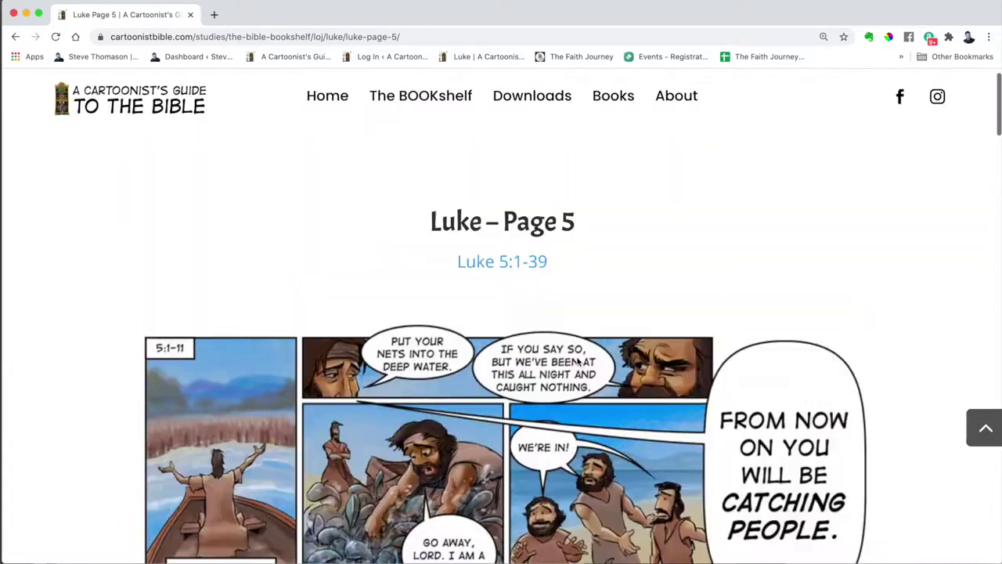
- Return to the Luke home page from the end of the Page 5 comic and open Luke Page 3
{"action": "scroll", "coordinate": [579, 361], "scroll_direction": "down", "scroll_amount": 8}
{"action": "scroll", "coordinate": [577, 360], "scroll_direction": "down", "scroll_amount": 10}
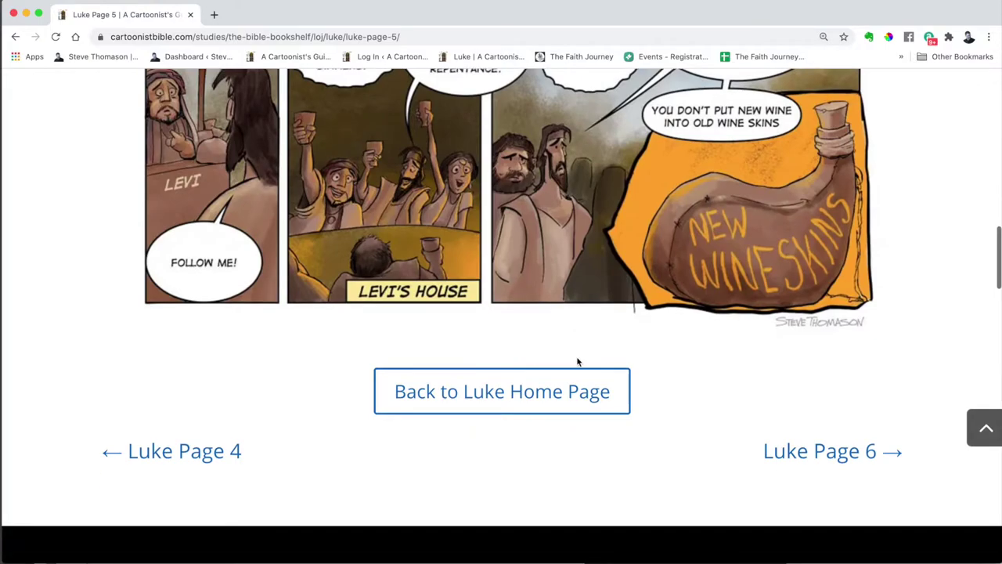
{"action": "left_click", "coordinate": [524, 383]}
{"action": "left_click", "coordinate": [801, 160]}
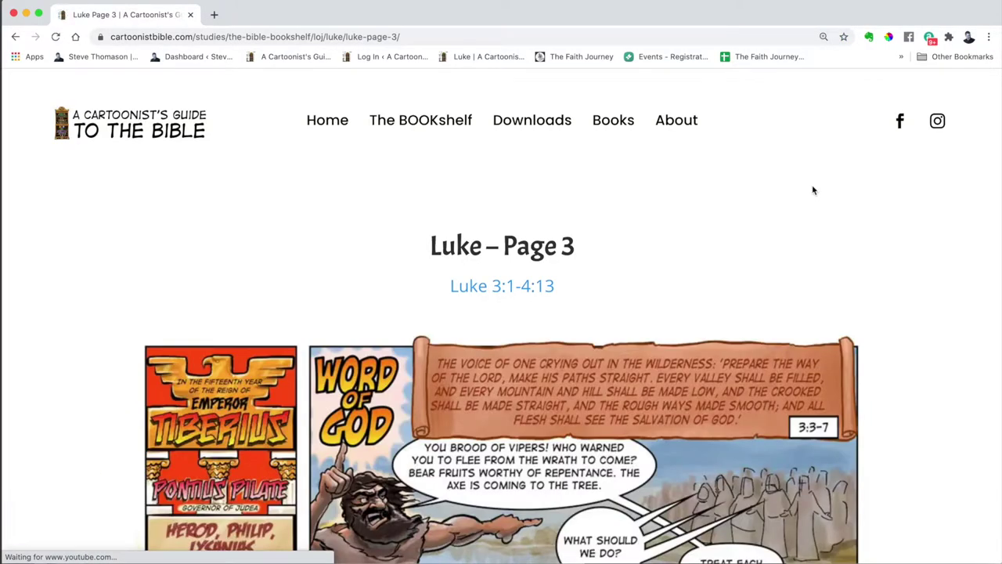
- Look through the Luke Page 3 comic, its download options and the panel-by-panel commentary down to the embedded Luke 3:1-22 video
{"action": "scroll", "coordinate": [818, 208], "scroll_direction": "down", "scroll_amount": 10}
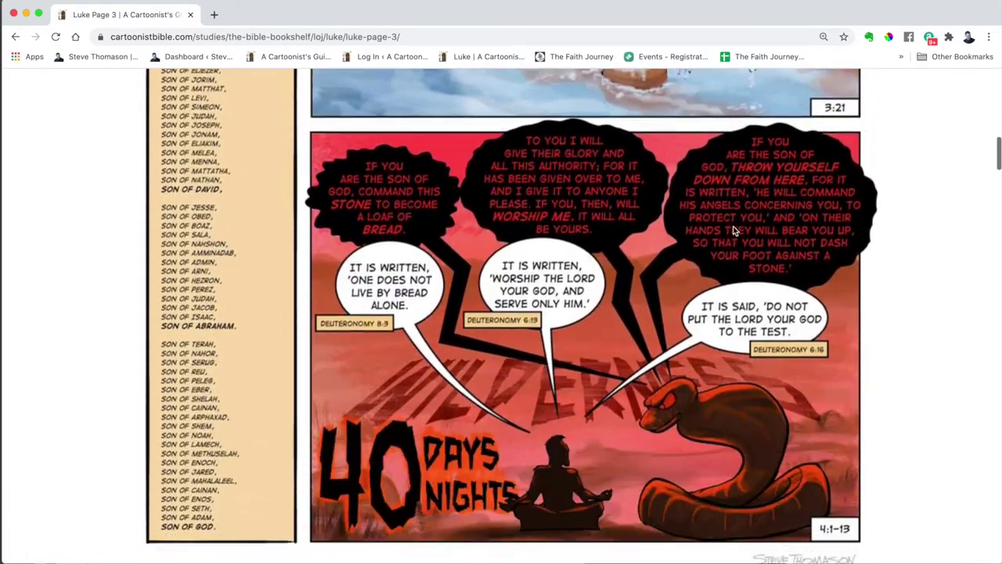
{"action": "scroll", "coordinate": [733, 230], "scroll_direction": "down", "scroll_amount": 15}
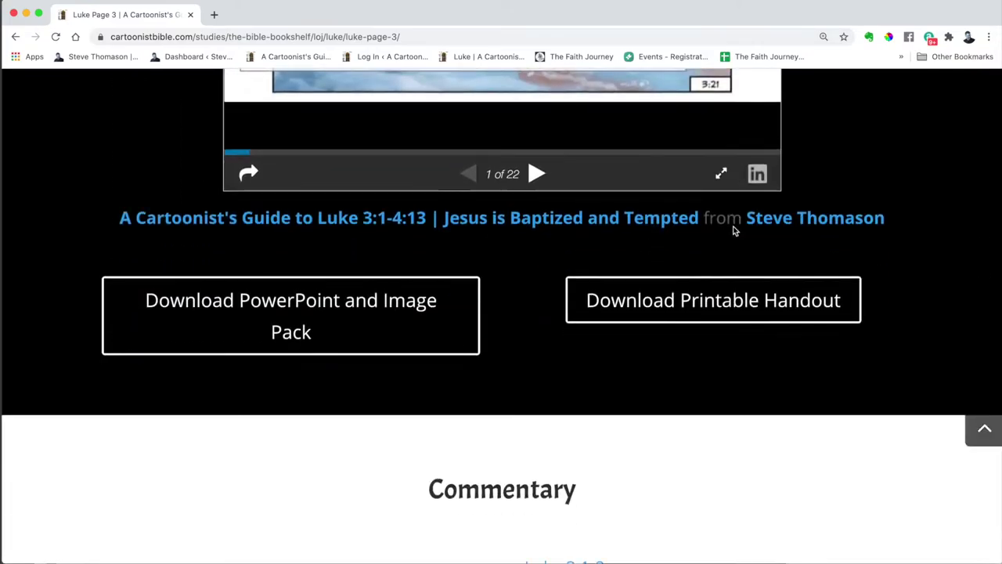
{"action": "scroll", "coordinate": [732, 229], "scroll_direction": "down", "scroll_amount": 5}
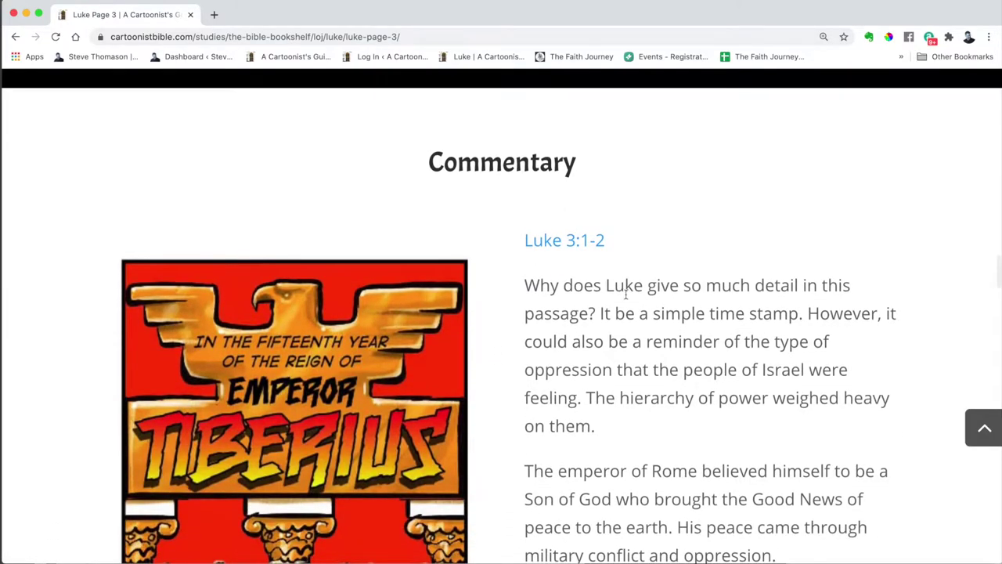
{"action": "scroll", "coordinate": [626, 294], "scroll_direction": "down", "scroll_amount": 3}
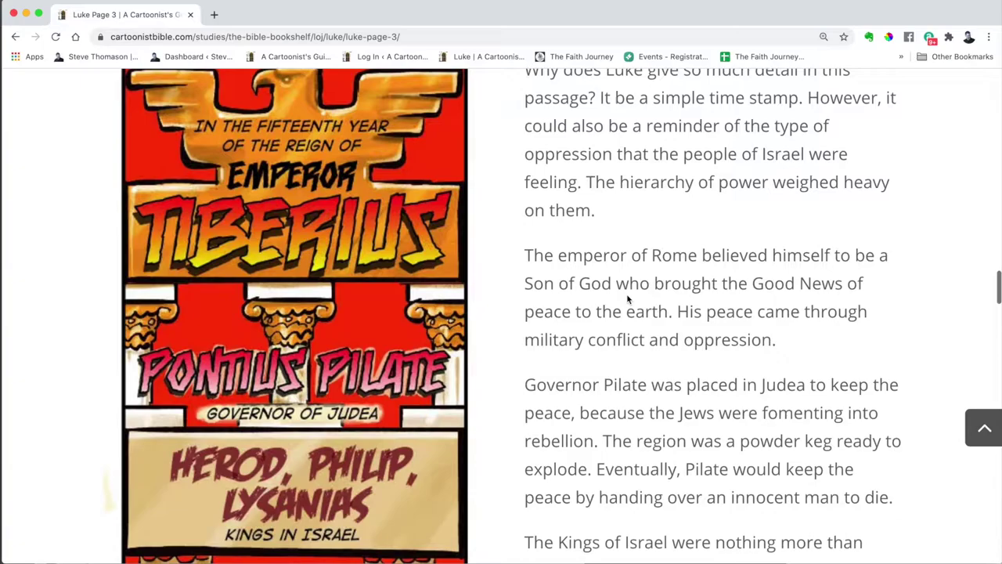
{"action": "scroll", "coordinate": [626, 297], "scroll_direction": "down", "scroll_amount": 8}
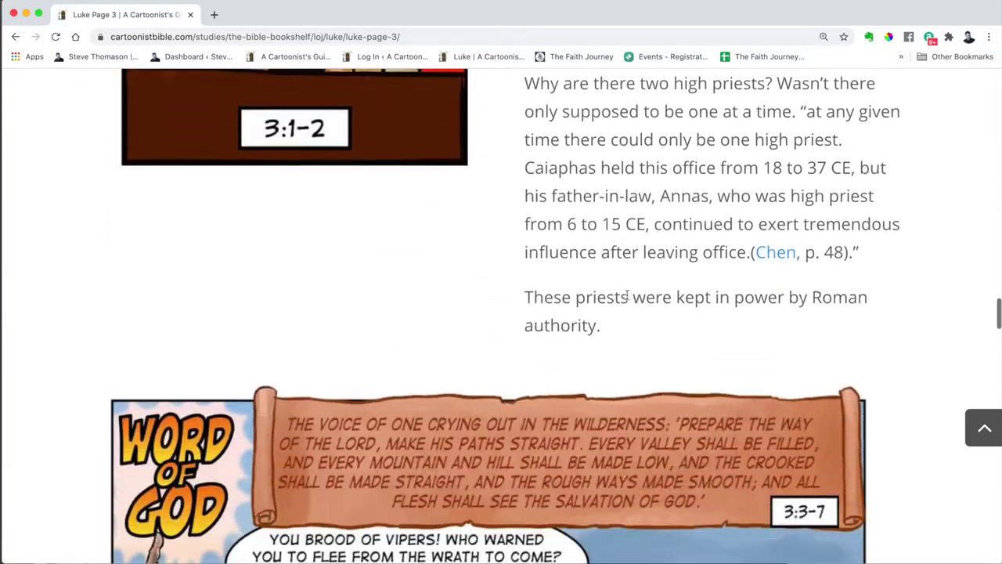
{"action": "scroll", "coordinate": [627, 294], "scroll_direction": "down", "scroll_amount": 16}
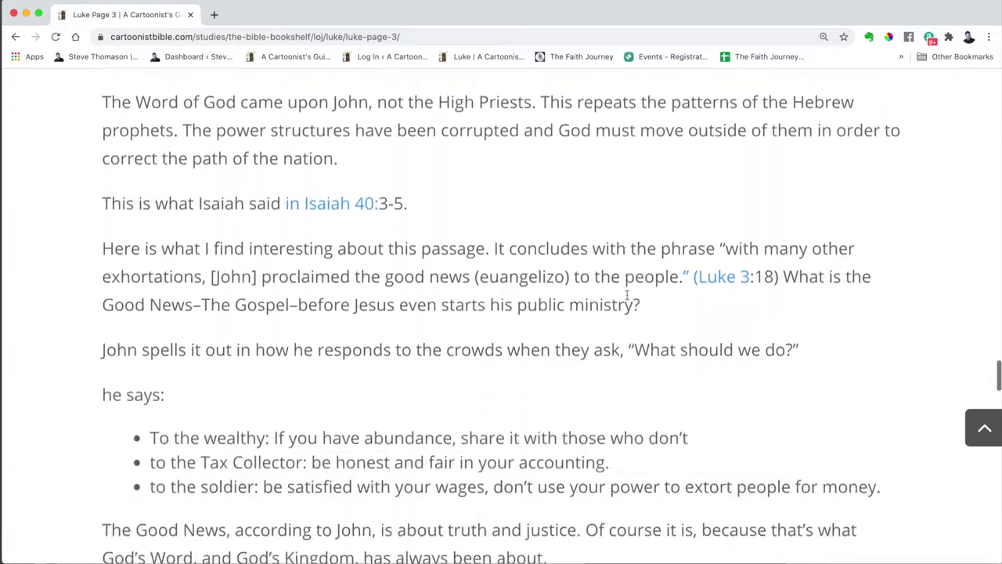
{"action": "scroll", "coordinate": [626, 295], "scroll_direction": "down", "scroll_amount": 9}
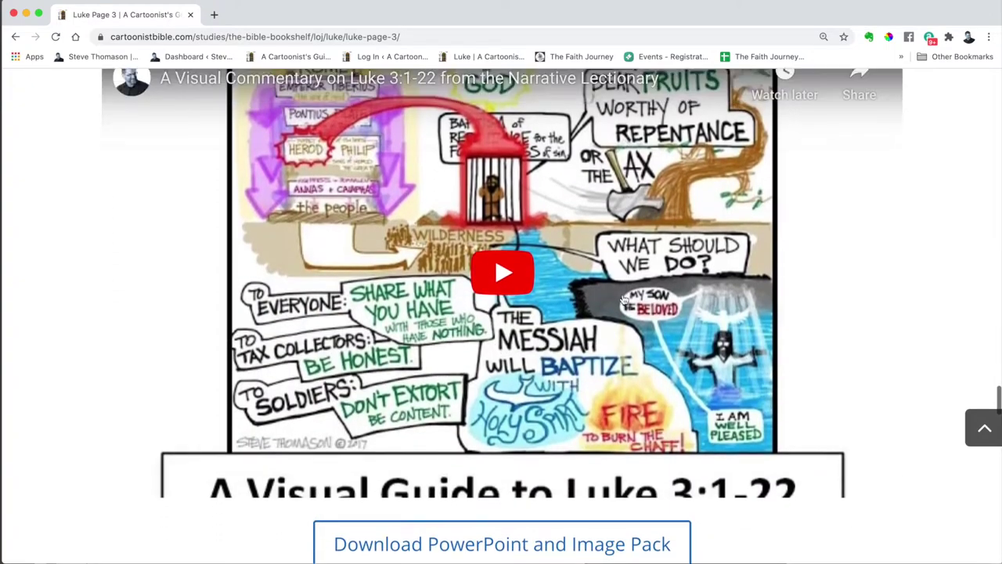
- Examine the Luke 3:1-22 visual commentary video and the remaining commentary through the Bible Project series, then return to the page's beginning
{"action": "scroll", "coordinate": [448, 186], "scroll_direction": "up", "scroll_amount": 1}
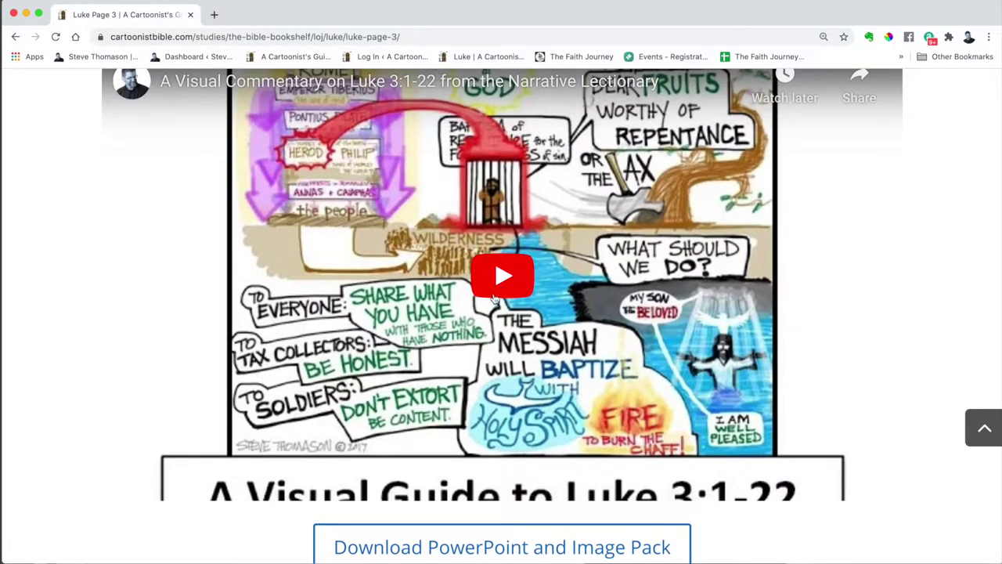
{"action": "scroll", "coordinate": [446, 313], "scroll_direction": "up", "scroll_amount": 1}
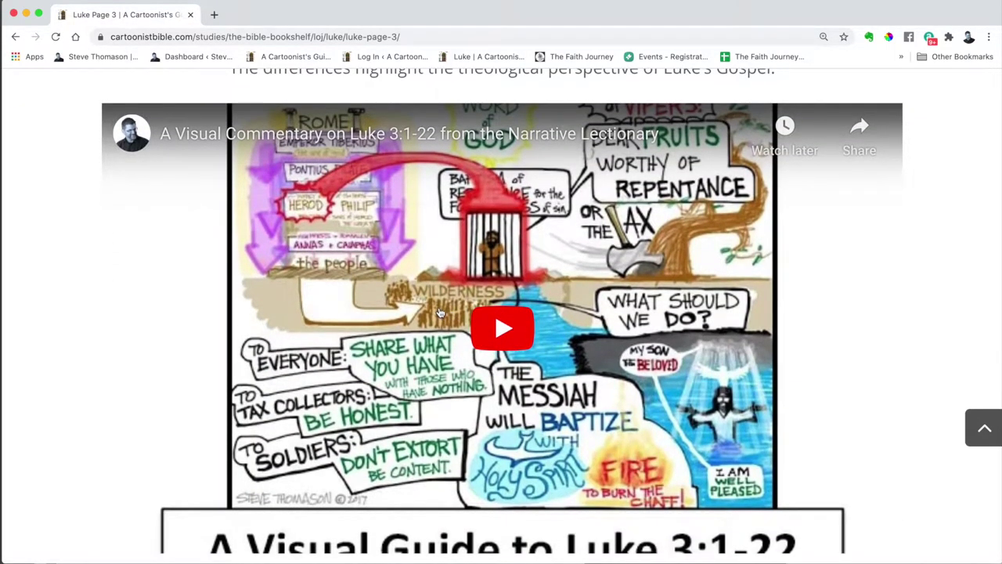
{"action": "scroll", "coordinate": [440, 313], "scroll_direction": "down", "scroll_amount": 1}
{"action": "scroll", "coordinate": [443, 312], "scroll_direction": "down", "scroll_amount": 5}
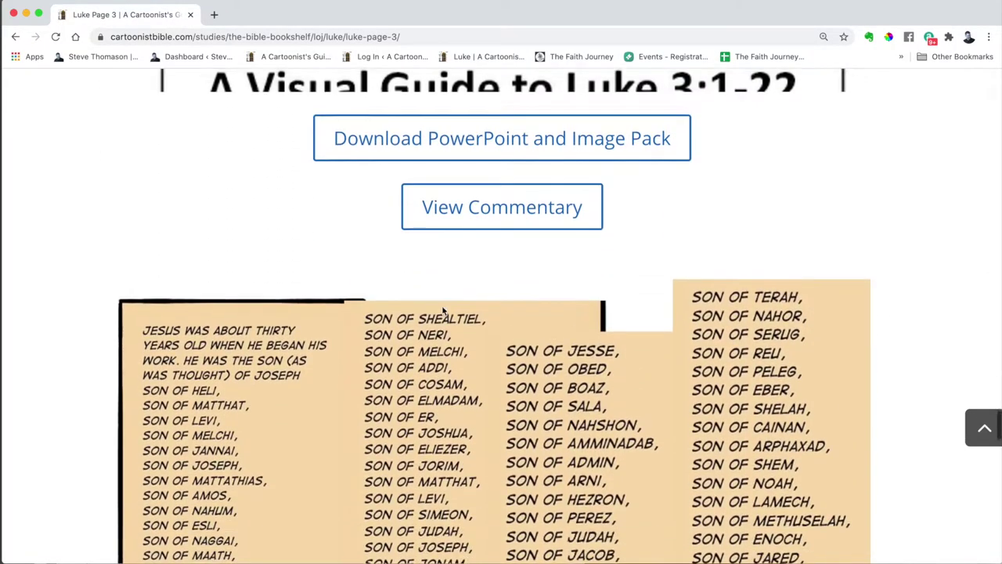
{"action": "scroll", "coordinate": [443, 312], "scroll_direction": "down", "scroll_amount": 8}
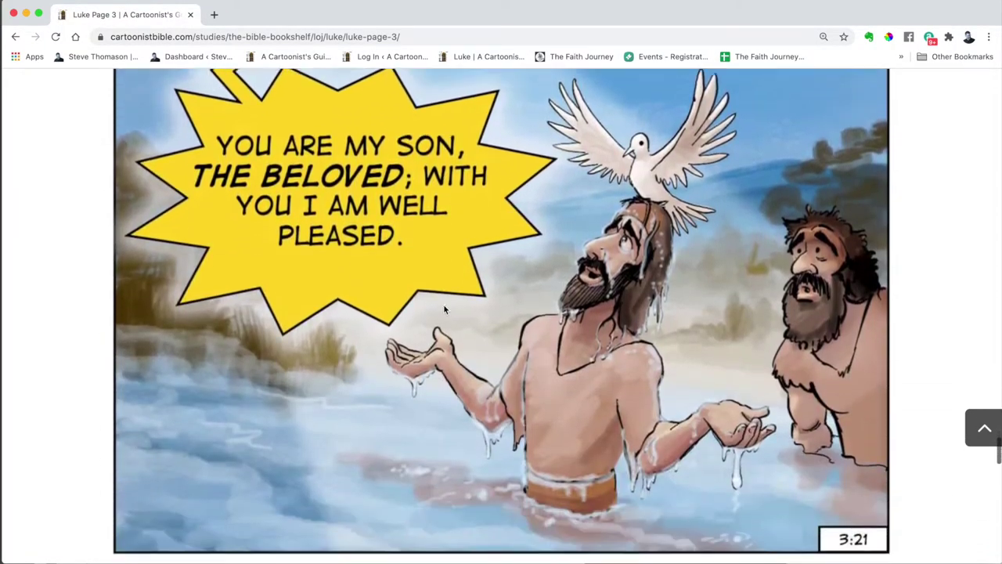
{"action": "scroll", "coordinate": [443, 309], "scroll_direction": "down", "scroll_amount": 11}
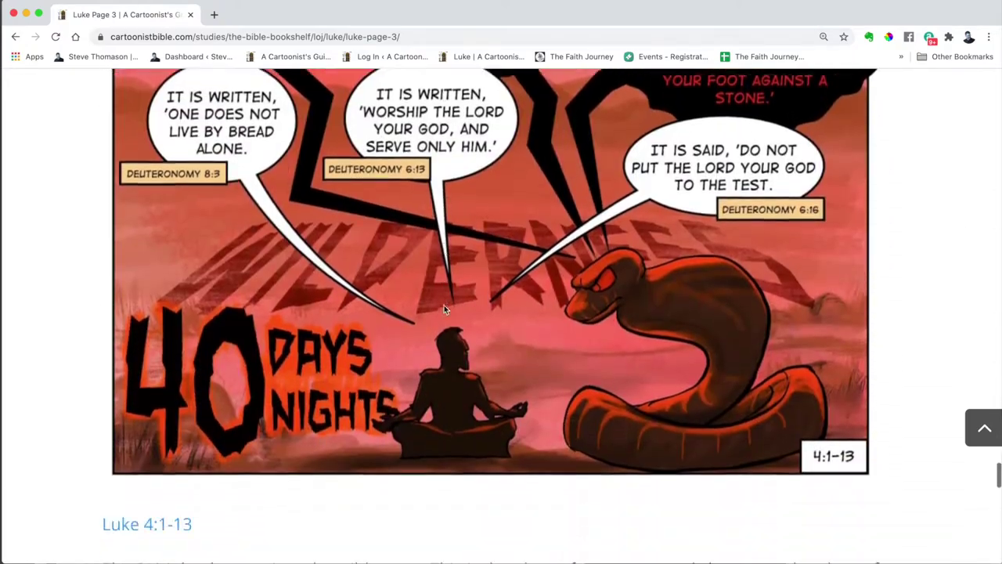
{"action": "scroll", "coordinate": [444, 307], "scroll_direction": "down", "scroll_amount": 10}
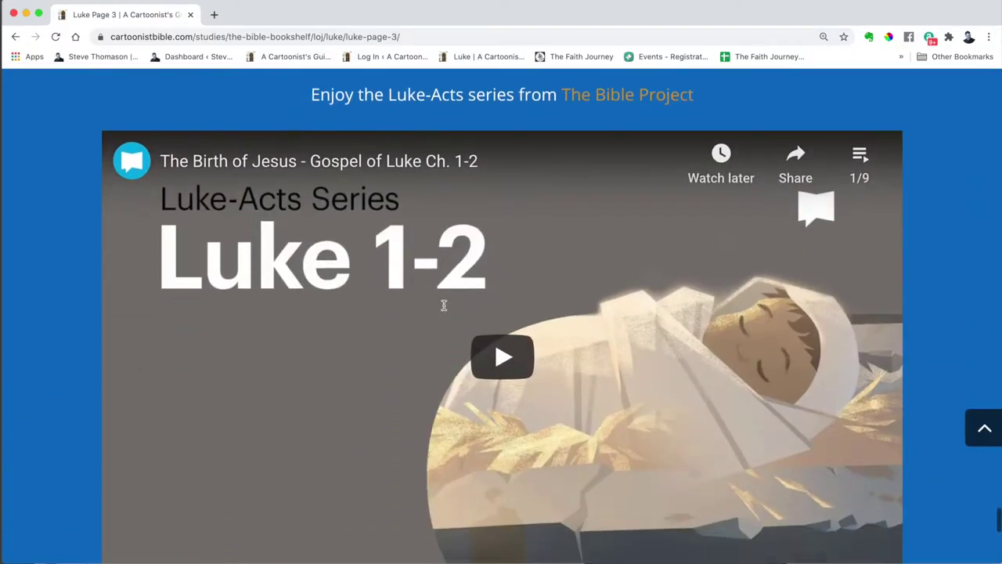
{"action": "scroll", "coordinate": [443, 304], "scroll_direction": "down", "scroll_amount": 1}
{"action": "left_click", "coordinate": [984, 432]}
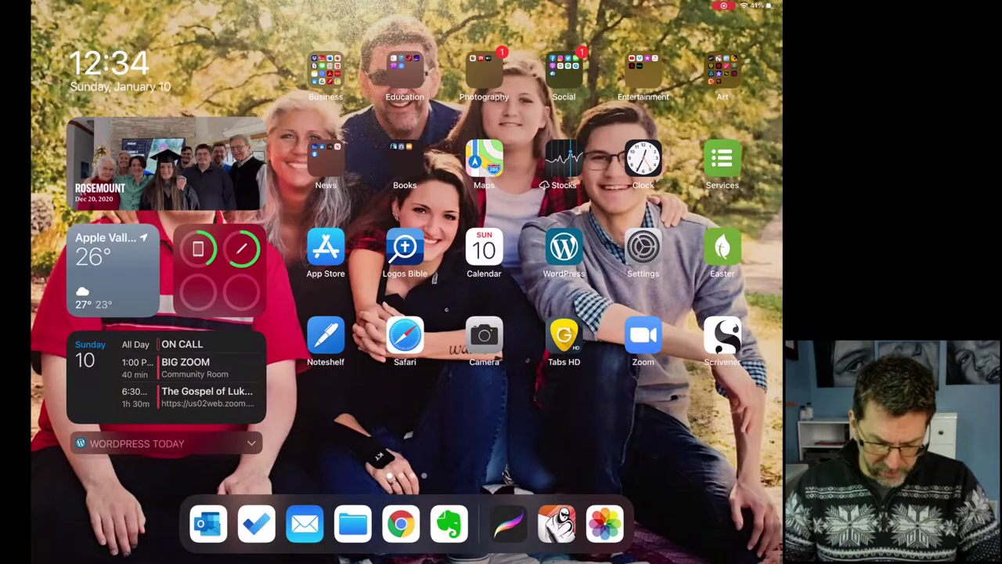
- Switch to Comic Draw on the iPad and toggle the Luke demo page between drawing and lettering modes, ending in lettering
{"action": "left_click", "coordinate": [556, 522]}
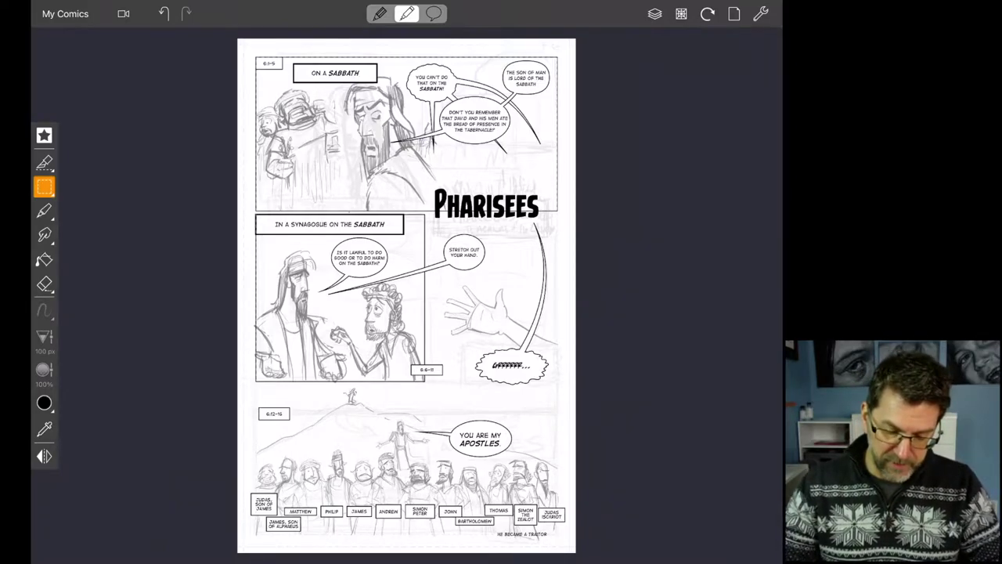
{"action": "left_click", "coordinate": [433, 14]}
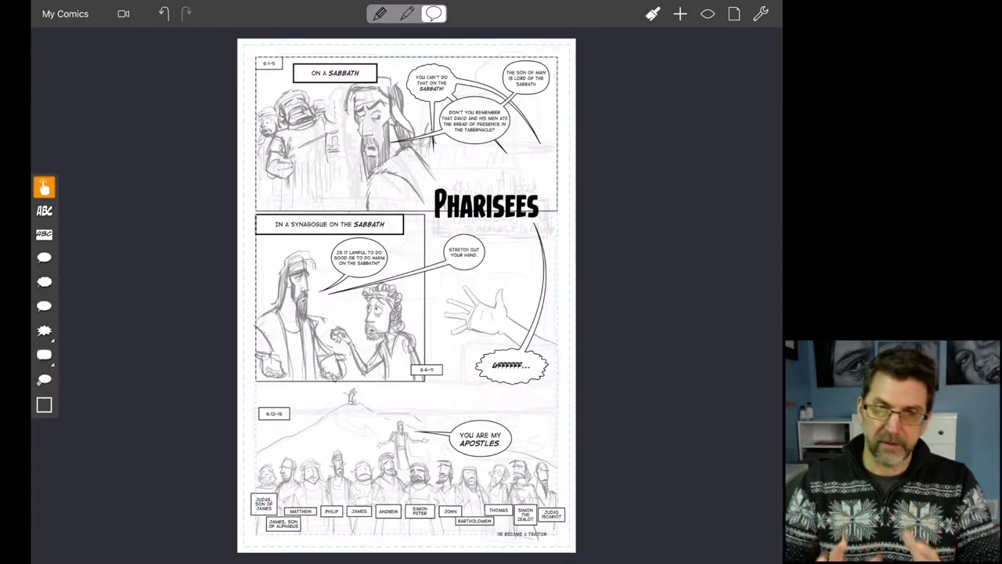
{"action": "left_click", "coordinate": [406, 13]}
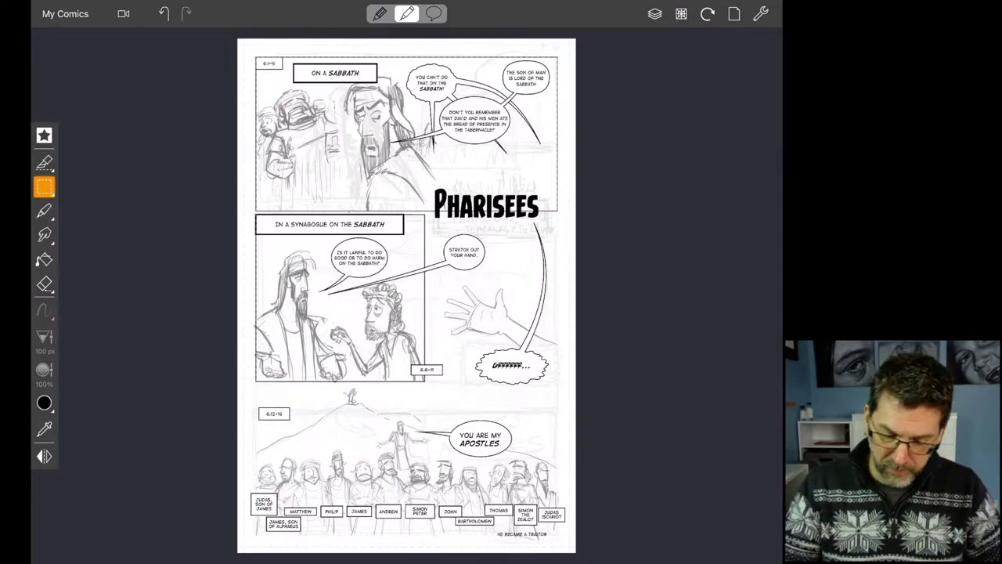
{"action": "left_click", "coordinate": [433, 13]}
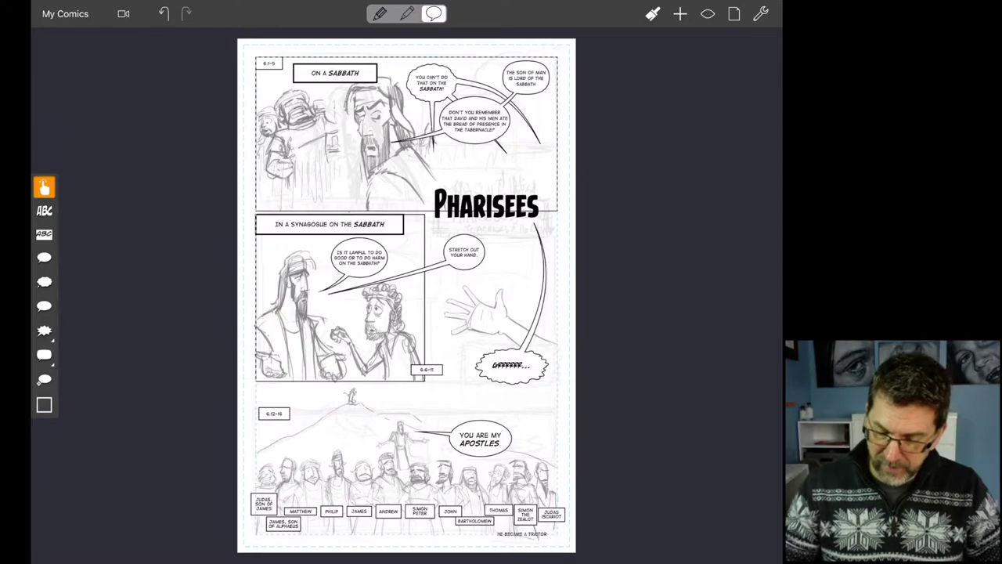
- Share the current comic page as a PSD file and send it to Procreate
{"action": "left_click", "coordinate": [760, 14]}
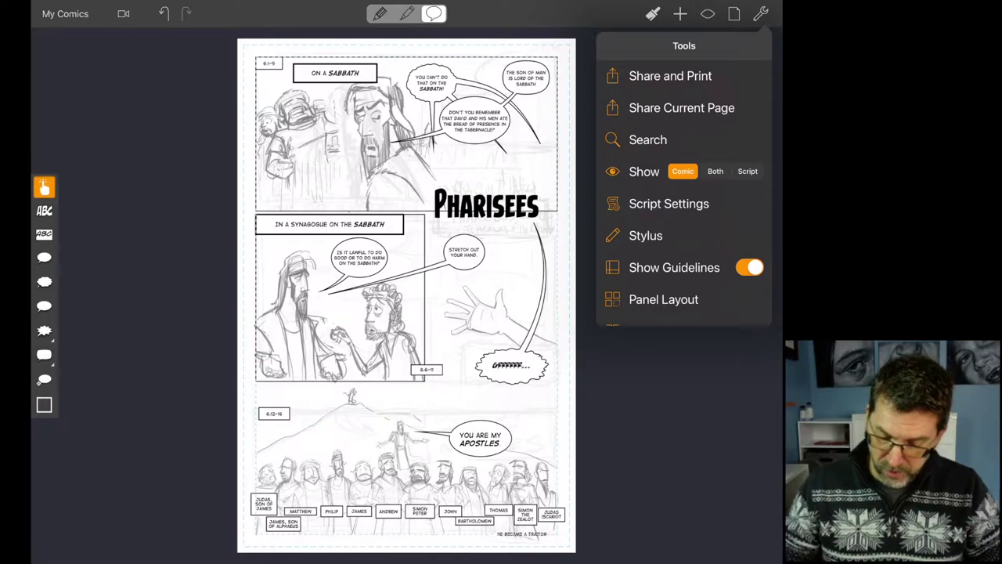
{"action": "left_click", "coordinate": [681, 107]}
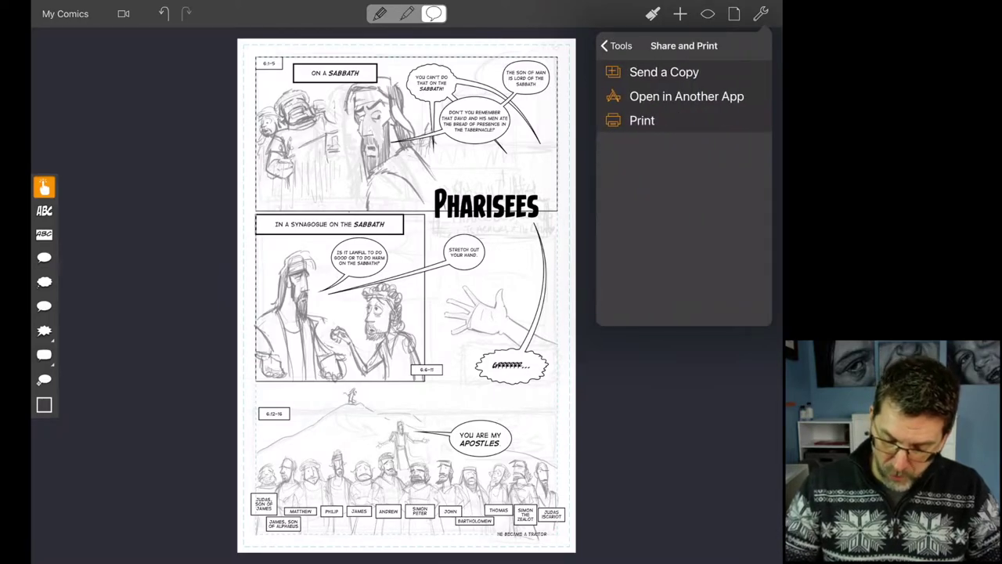
{"action": "left_click", "coordinate": [686, 96]}
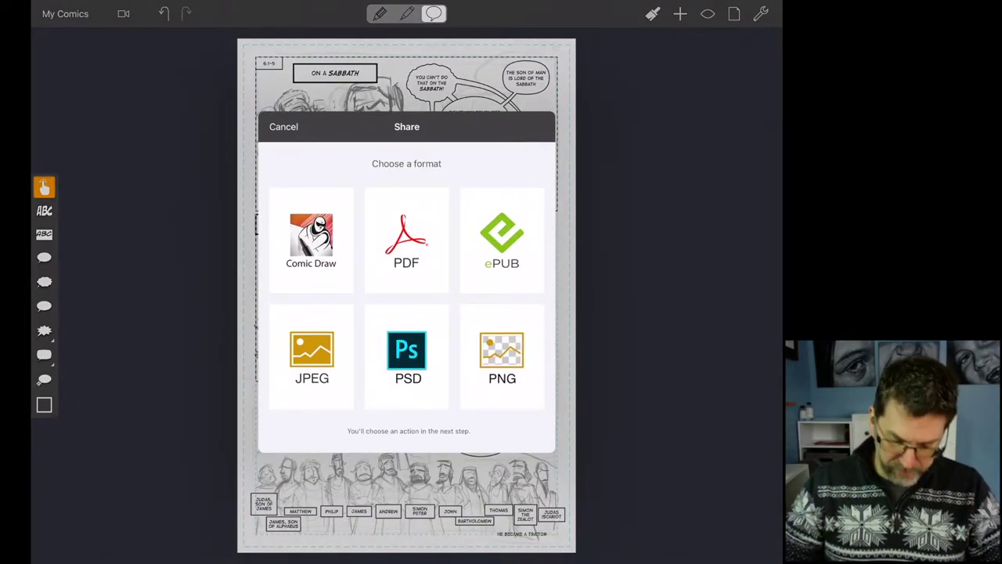
{"action": "left_click", "coordinate": [407, 357]}
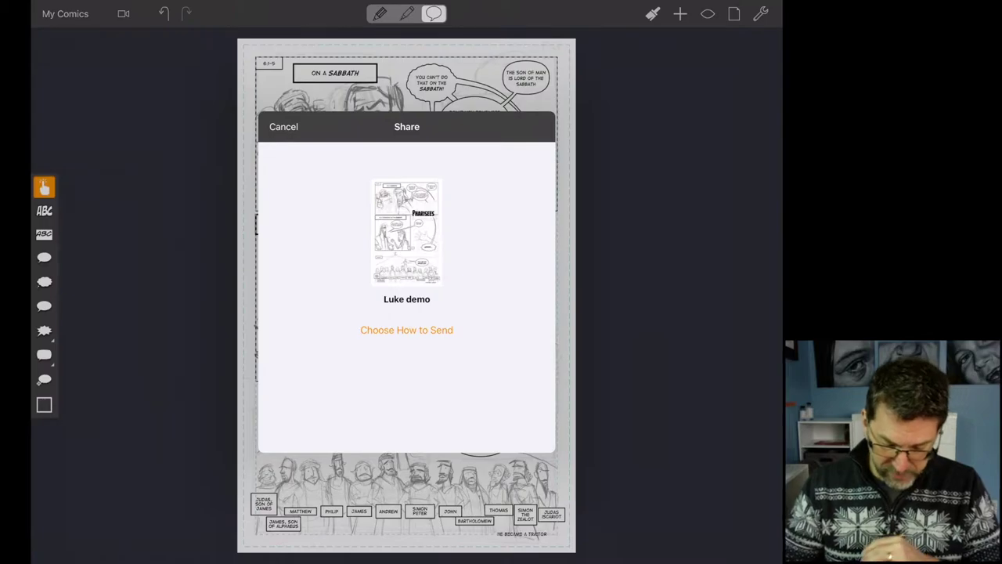
{"action": "left_click", "coordinate": [406, 330]}
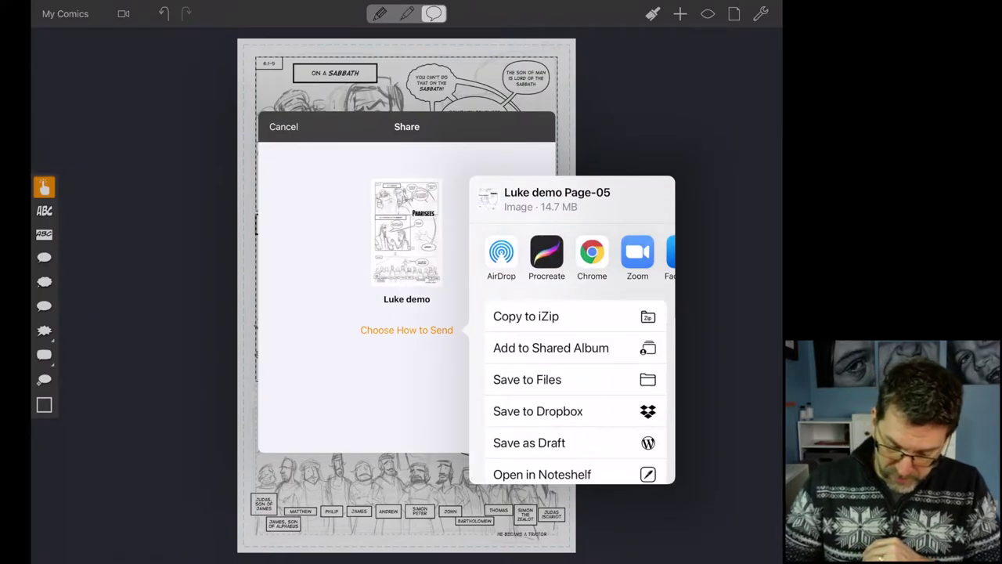
{"action": "left_click", "coordinate": [546, 251]}
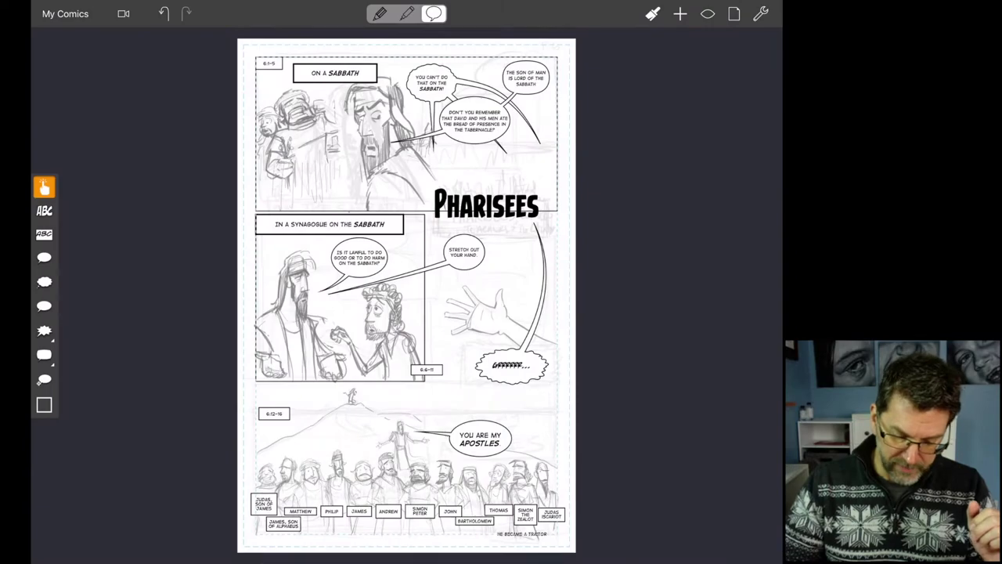
- Switch to Procreate, move the Luke demo Page-05 artwork into the Luke stack and open it from there
{"action": "key", "text": "super+h"}
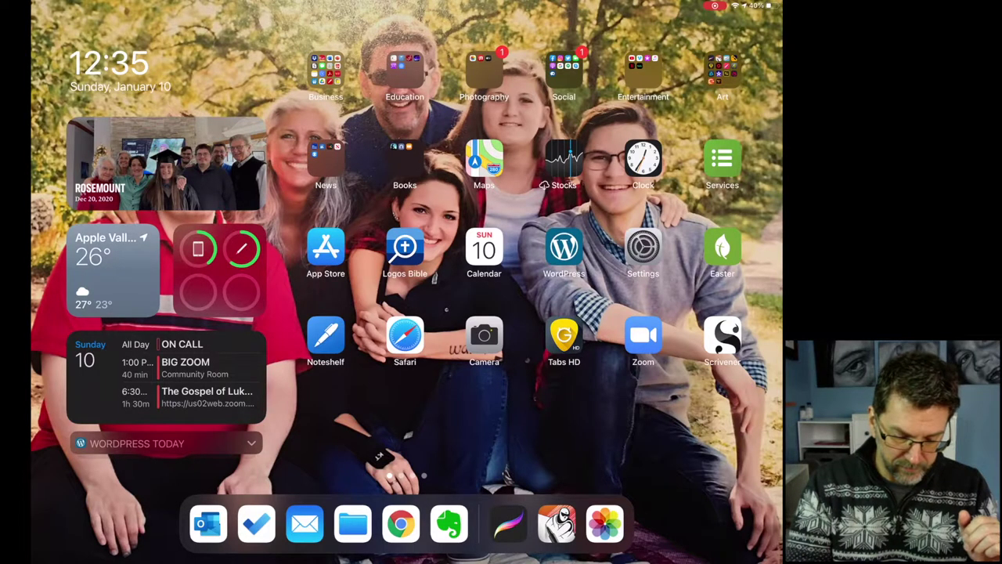
{"action": "left_click", "coordinate": [508, 523]}
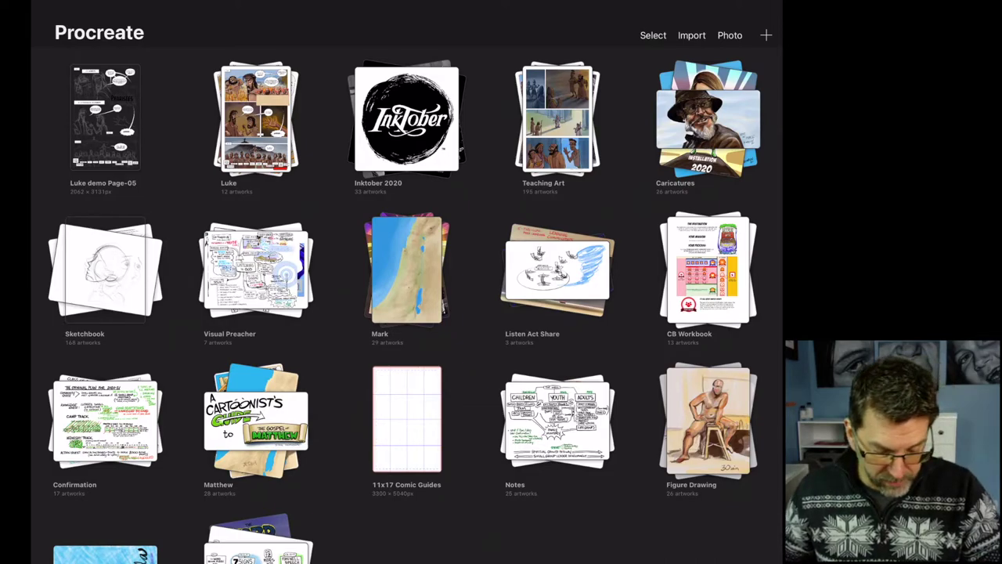
{"action": "mouse_move", "coordinate": [105, 117]}
{"action": "left_mouse_down"}
{"action": "mouse_move", "coordinate": [255, 118]}
{"action": "mouse_move", "coordinate": [75, 102]}
{"action": "mouse_move", "coordinate": [105, 118]}
{"action": "left_mouse_up"}
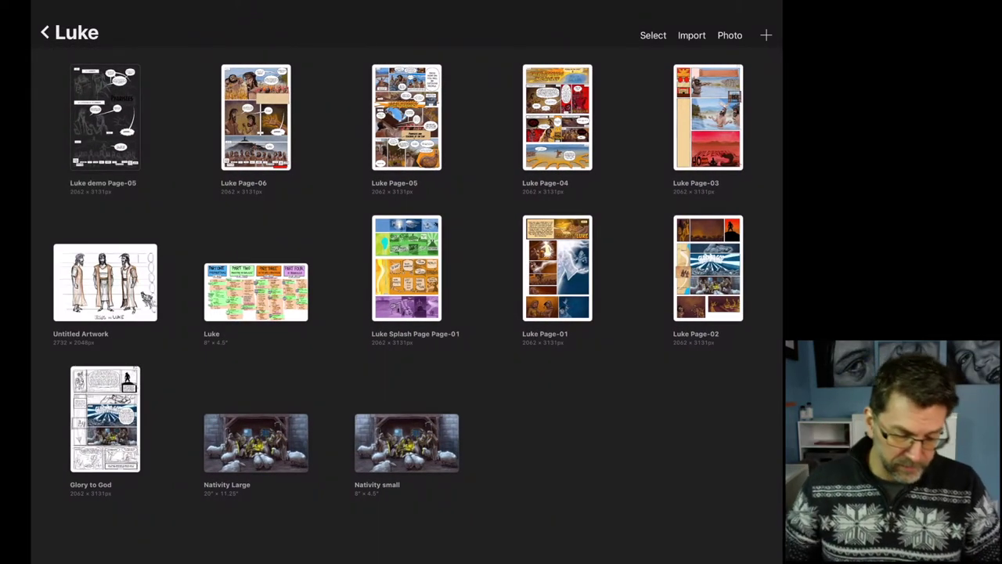
{"action": "left_click", "coordinate": [105, 118]}
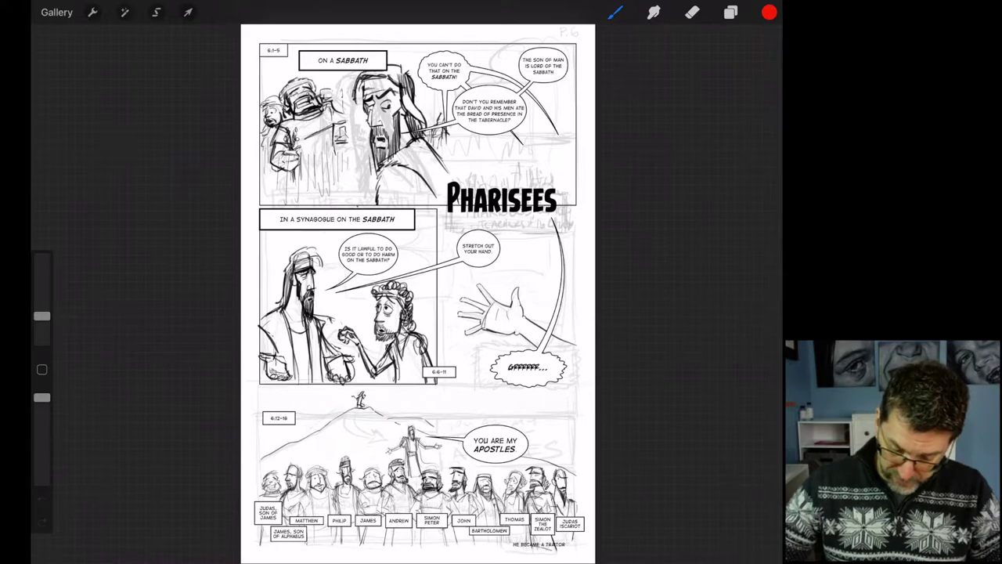
- Examine the imported page's layer list, including the lettering layers and the panel groups
{"action": "left_click", "coordinate": [730, 12]}
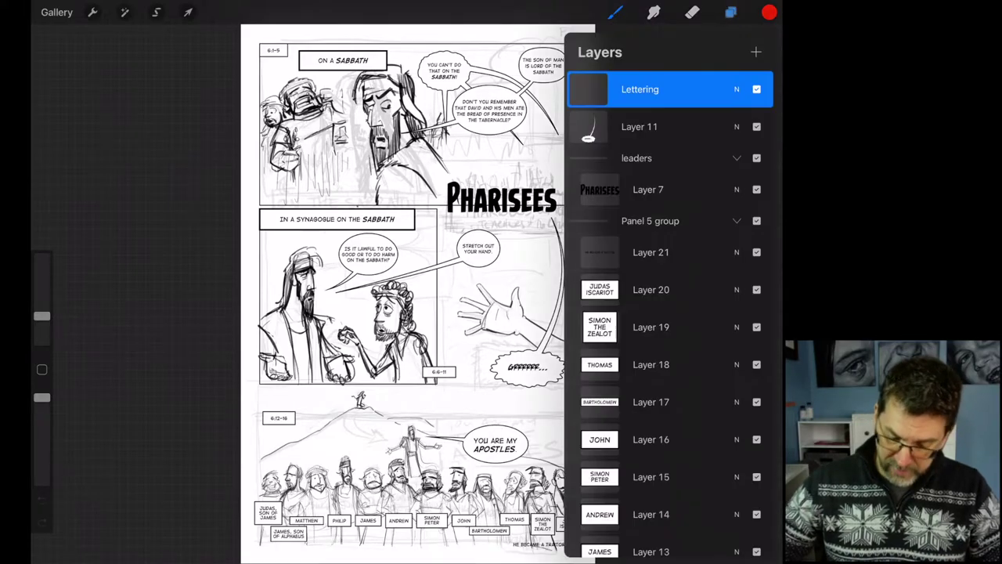
{"action": "scroll", "coordinate": [669, 313], "scroll_direction": "down", "scroll_amount": 10}
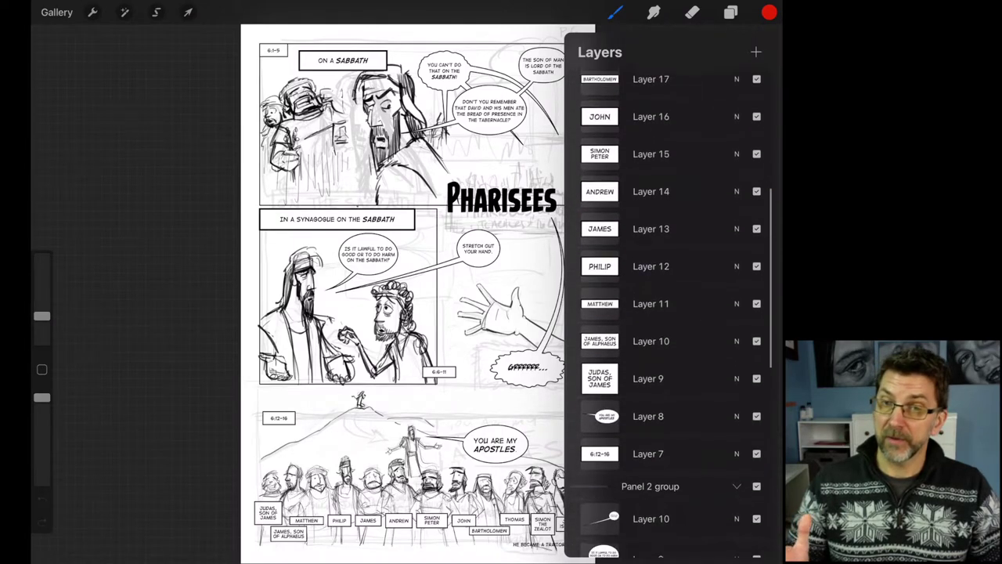